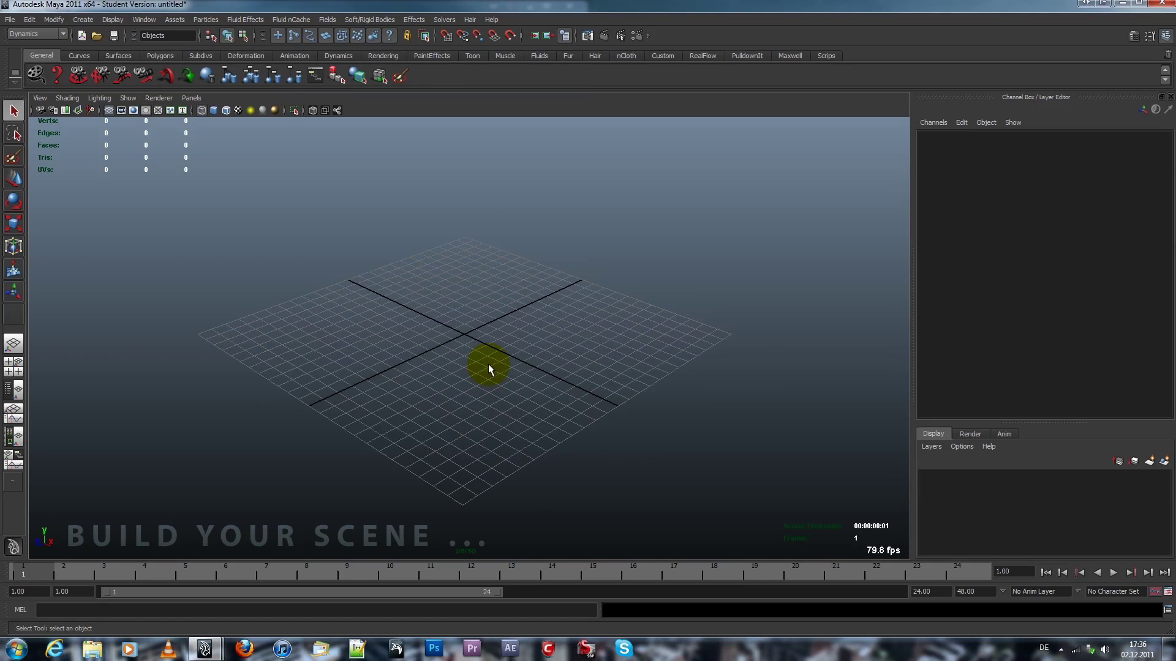
# Create a polygon plane and scale it into a large shaded ground floor with wireframe
pyautogui.click(82, 19)
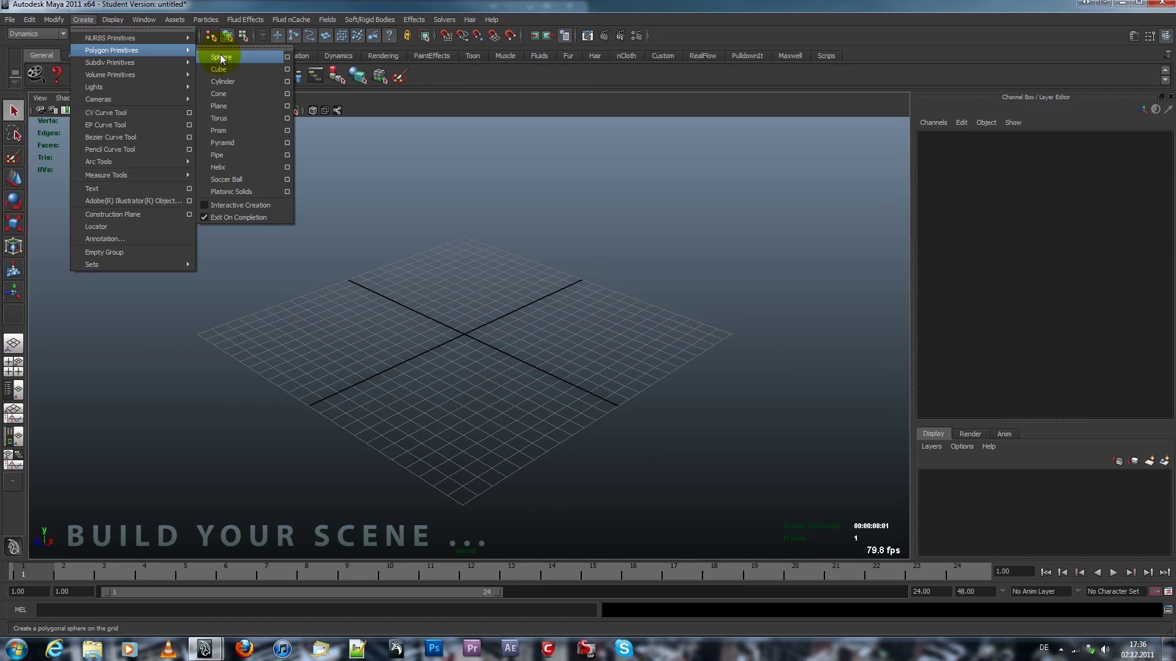
pyautogui.click(232, 113)
pyautogui.press('r')
pyautogui.moveTo(466, 334); pyautogui.dragTo(677, 243)
pyautogui.click(226, 110)
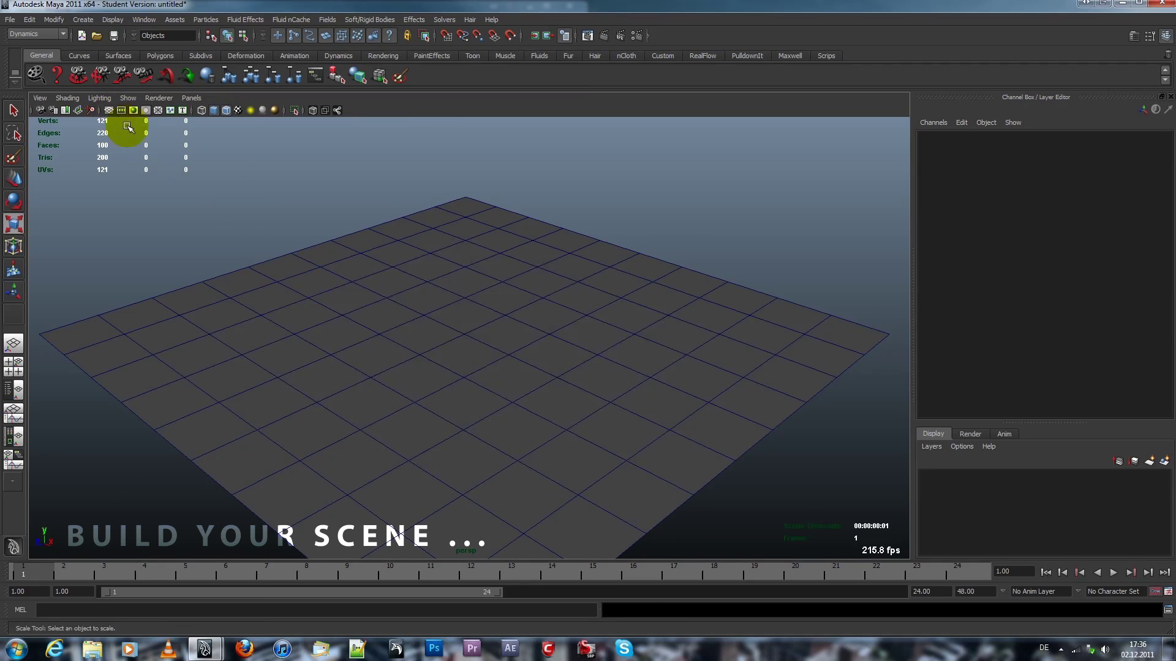
# Create a cube pillar and stack a duplicate copy on top of it
pyautogui.click(82, 19)
pyautogui.click(202, 49)
pyautogui.click(470, 326)
pyautogui.moveTo(447, 212)
pyautogui.keyDown('alt'); pyautogui.mouseDown()
pyautogui.moveTo(498, 270)
pyautogui.moveTo(635, 315)
pyautogui.moveTo(511, 354)
pyautogui.moveTo(324, 306)
pyautogui.moveTo(394, 341)
pyautogui.moveTo(559, 228)
pyautogui.mouseUp(); pyautogui.keyUp('alt')
pyautogui.hotkey('ctrl', 'd')
pyautogui.hotkey('ctrl', 'd')
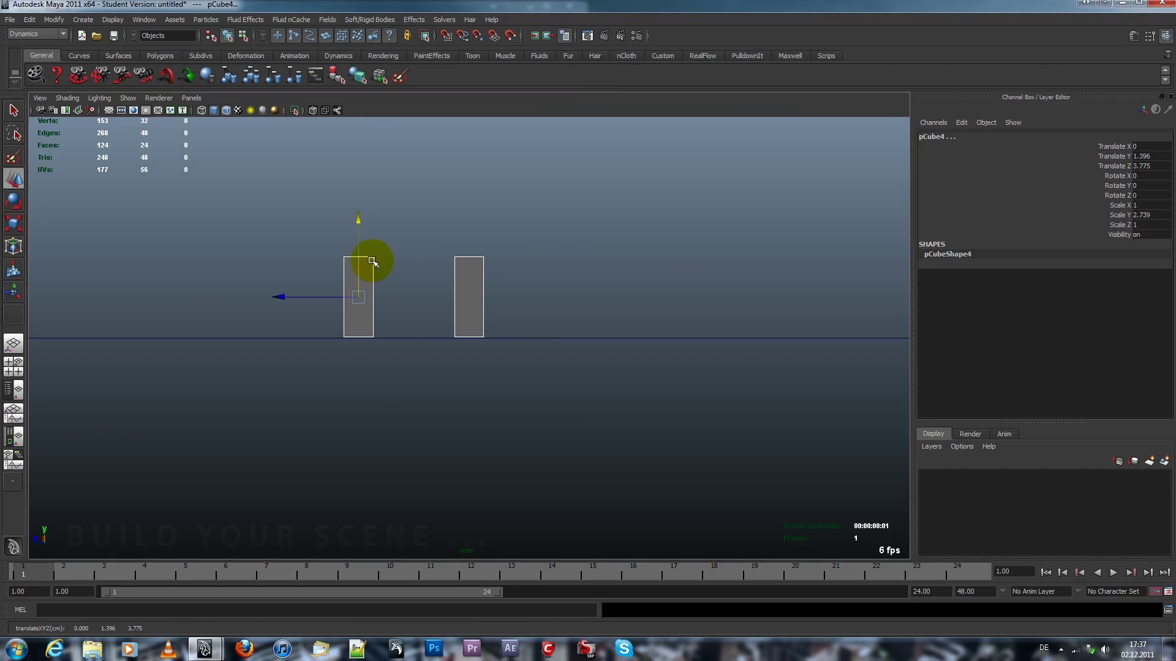
pyautogui.moveTo(373, 261); pyautogui.dragTo(354, 131)
pyautogui.click(355, 131)
pyautogui.press('space')
pyautogui.moveTo(420, 163); pyautogui.dragTo(367, 163)
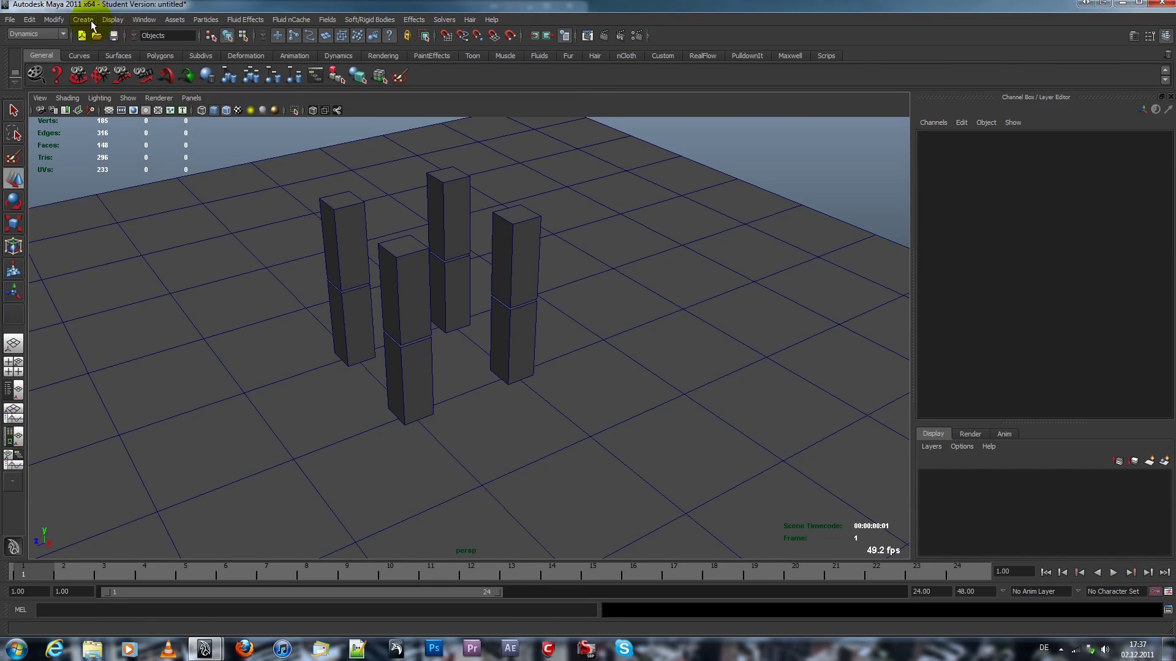
# Add a flattened wide cube slab resting on the pillar tops
pyautogui.click(91, 24)
pyautogui.click(231, 73)
pyautogui.press('r')
pyautogui.moveTo(460, 355)
pyautogui.mouseDown()
pyautogui.moveTo(472, 349)
pyautogui.moveTo(473, 127)
pyautogui.mouseUp()
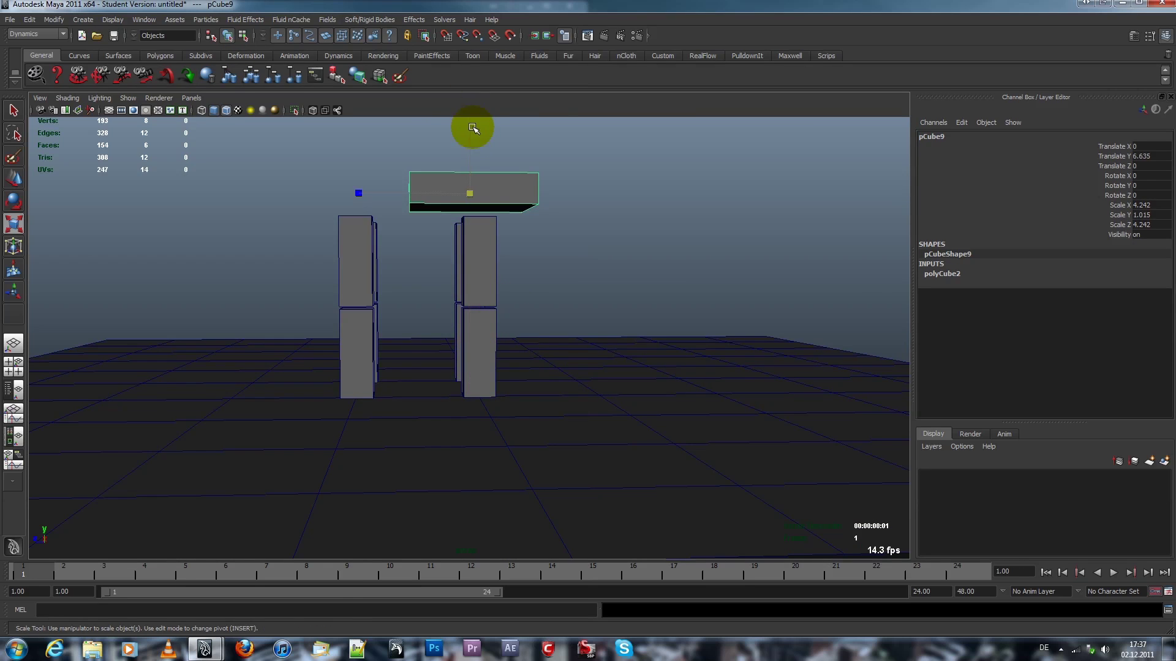
pyautogui.moveTo(462, 181); pyautogui.dragTo(462, 179)
pyautogui.press('w')
pyautogui.moveTo(389, 208)
pyautogui.mouseDown()
pyautogui.moveTo(421, 134)
pyautogui.moveTo(421, 158)
pyautogui.mouseUp()
pyautogui.press('r')
pyautogui.moveTo(418, 240); pyautogui.dragTo(402, 238)
pyautogui.press('w')
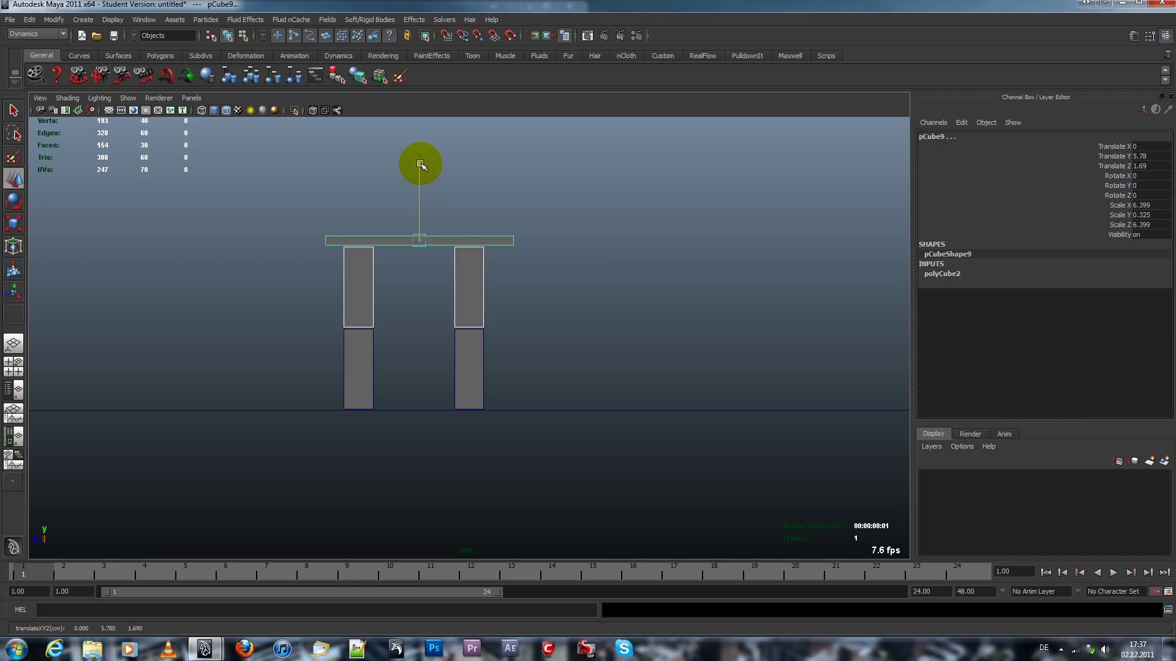
# Duplicate the pillar-and-slab level three times with Ctrl+D, stacking each copy upward
pyautogui.press('space')
pyautogui.click(662, 275)
pyautogui.moveTo(392, 230)
pyautogui.mouseDown()
pyautogui.moveTo(569, 281)
pyautogui.moveTo(472, 57)
pyautogui.mouseUp()
pyautogui.hotkey('ctrl', 'd')
pyautogui.hotkey('ctrl', 'd')
pyautogui.moveTo(533, 273); pyautogui.dragTo(459, 46)
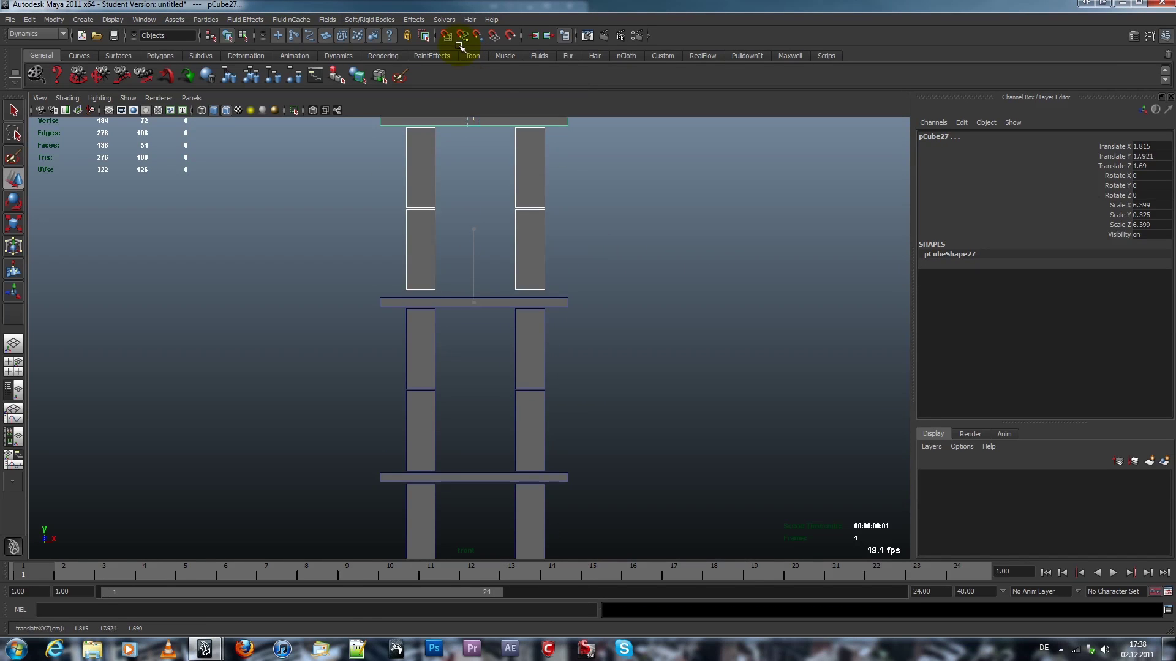
pyautogui.keyDown('alt'); pyautogui.moveTo(459, 46); pyautogui.dragTo(480, 186, button='middle'); pyautogui.keyUp('alt')
pyautogui.hotkey('ctrl', 'd')
pyautogui.moveTo(480, 187); pyautogui.dragTo(446, 13)
pyautogui.keyDown('alt'); pyautogui.moveTo(446, 13); pyautogui.dragTo(435, 302, button='middle'); pyautogui.keyUp('alt')
pyautogui.hotkey('ctrl', 'd')
pyautogui.moveTo(434, 302)
pyautogui.mouseDown()
pyautogui.moveTo(432, 125)
pyautogui.moveTo(420, 139)
pyautogui.mouseUp()
pyautogui.click(420, 139)
# Switch to a perspective view and orbit around the finished tower
pyautogui.press('space')
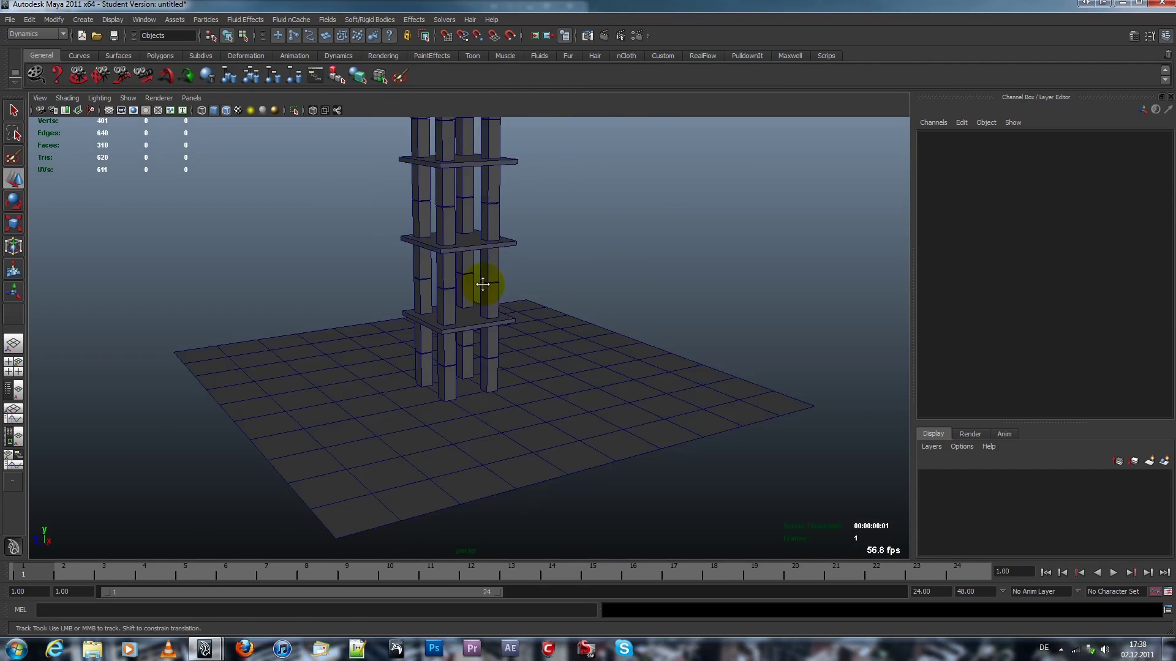
pyautogui.click(749, 447)
pyautogui.keyDown('alt'); pyautogui.moveTo(748, 447); pyautogui.dragTo(704, 362); pyautogui.keyUp('alt')
pyautogui.click(83, 20)
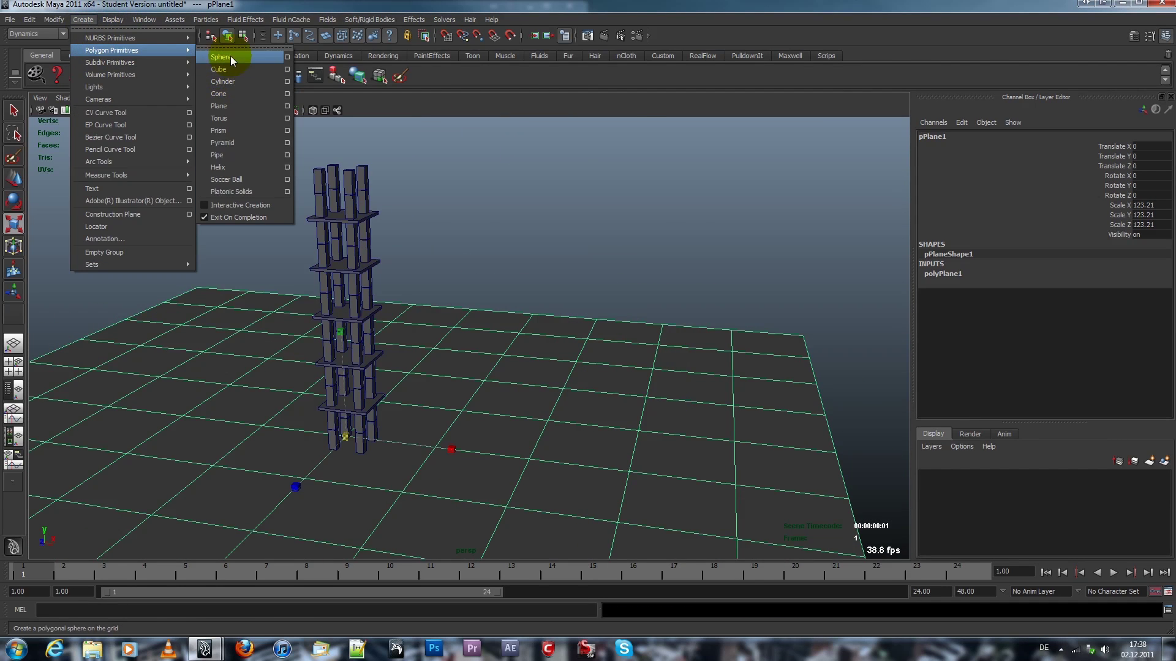
# Create a polygon sphere and place it beside the tower, in line with it
pyautogui.click(220, 57)
pyautogui.moveTo(406, 305); pyautogui.dragTo(782, 336)
pyautogui.press('space')
pyautogui.moveTo(487, 268); pyautogui.dragTo(446, 265)
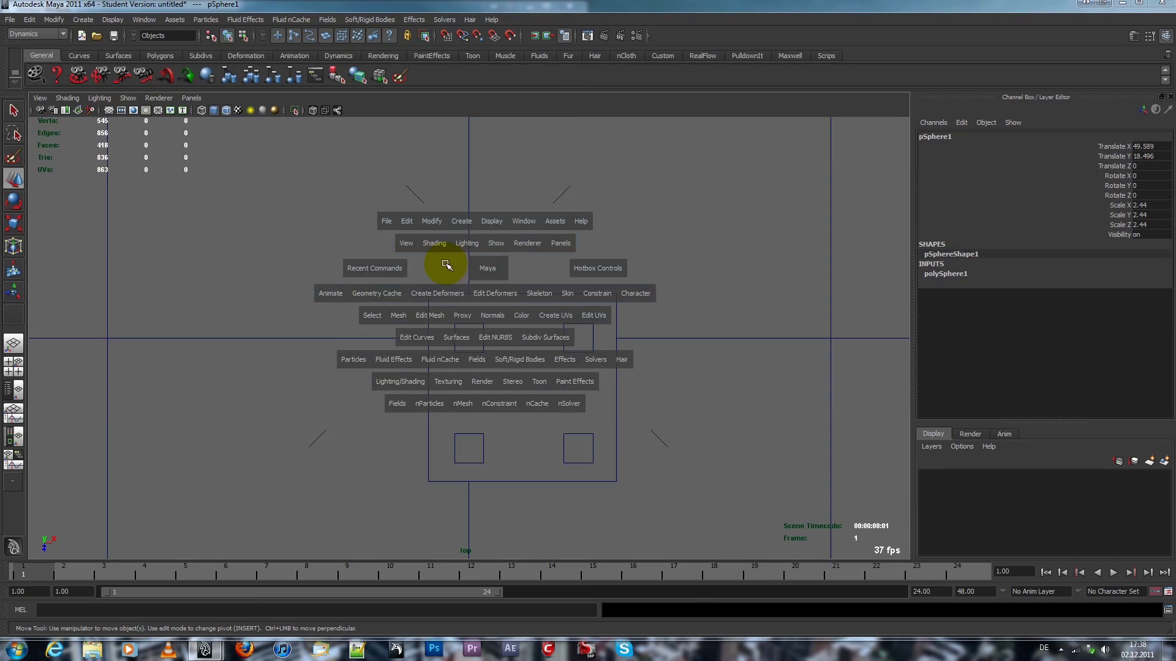
pyautogui.moveTo(651, 301); pyautogui.dragTo(600, 315)
pyautogui.press('space')
pyautogui.moveTo(556, 222)
pyautogui.keyDown('alt'); pyautogui.mouseDown()
pyautogui.moveTo(540, 297)
pyautogui.moveTo(457, 362)
pyautogui.mouseUp(); pyautogui.keyUp('alt')
# Switch to the Dynamics menu set and make the ground plane a passive rigid body
pyautogui.click(457, 362)
pyautogui.click(37, 34)
pyautogui.click(23, 70)
pyautogui.click(369, 19)
pyautogui.click(395, 50)
# Make all tower pieces and the sphere active rigid bodies
pyautogui.moveTo(392, 184)
pyautogui.keyDown('alt'); pyautogui.mouseDown()
pyautogui.moveTo(399, 245)
pyautogui.moveTo(309, 126)
pyautogui.moveTo(465, 435)
pyautogui.mouseUp(); pyautogui.keyUp('alt')
pyautogui.keyDown('ctrl'); pyautogui.click(465, 435); pyautogui.keyUp('ctrl')
pyautogui.click(380, 20)
pyautogui.click(400, 37)
pyautogui.moveTo(617, 243)
pyautogui.mouseDown()
pyautogui.moveTo(701, 303)
pyautogui.moveTo(651, 262)
pyautogui.moveTo(678, 224)
pyautogui.mouseUp()
pyautogui.click(369, 19)
pyautogui.click(394, 38)
# Check the playback speed choices in the Time Slider preferences
pyautogui.click(679, 224)
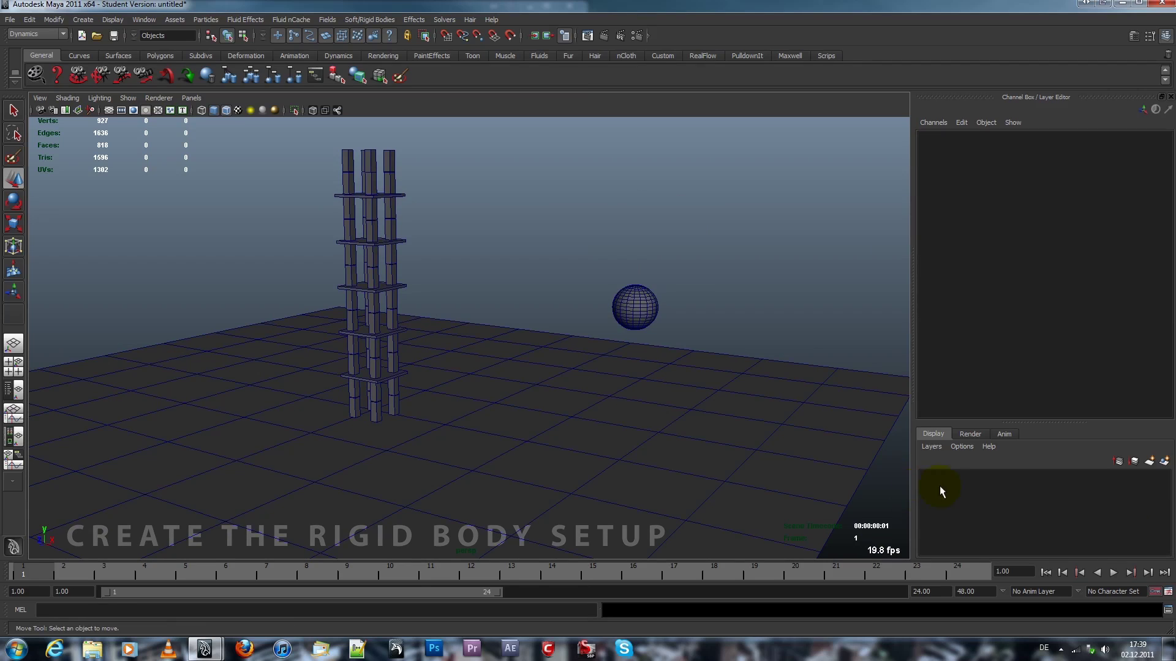
pyautogui.click(1168, 591)
pyautogui.click(710, 336)
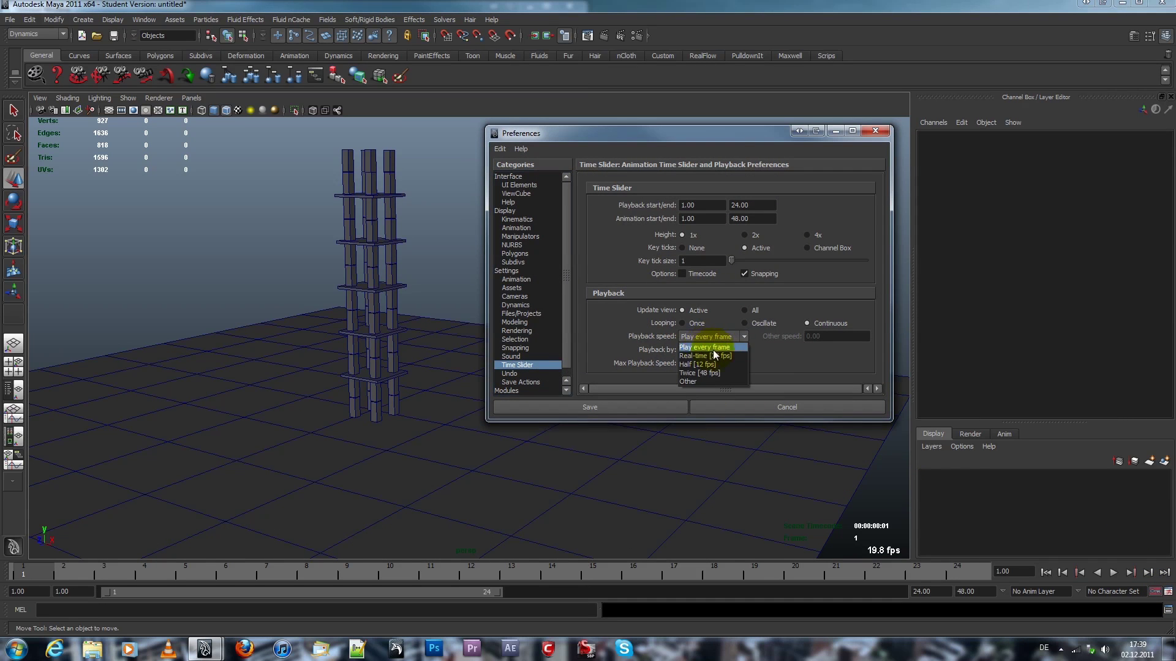
pyautogui.click(610, 408)
pyautogui.keyDown('alt'); pyautogui.moveTo(539, 367); pyautogui.dragTo(495, 338); pyautogui.keyUp('alt')
pyautogui.moveTo(459, 248)
pyautogui.keyDown('alt'); pyautogui.mouseDown()
pyautogui.moveTo(459, 202)
pyautogui.moveTo(507, 191)
pyautogui.moveTo(320, 143)
pyautogui.mouseUp(); pyautogui.keyUp('alt')
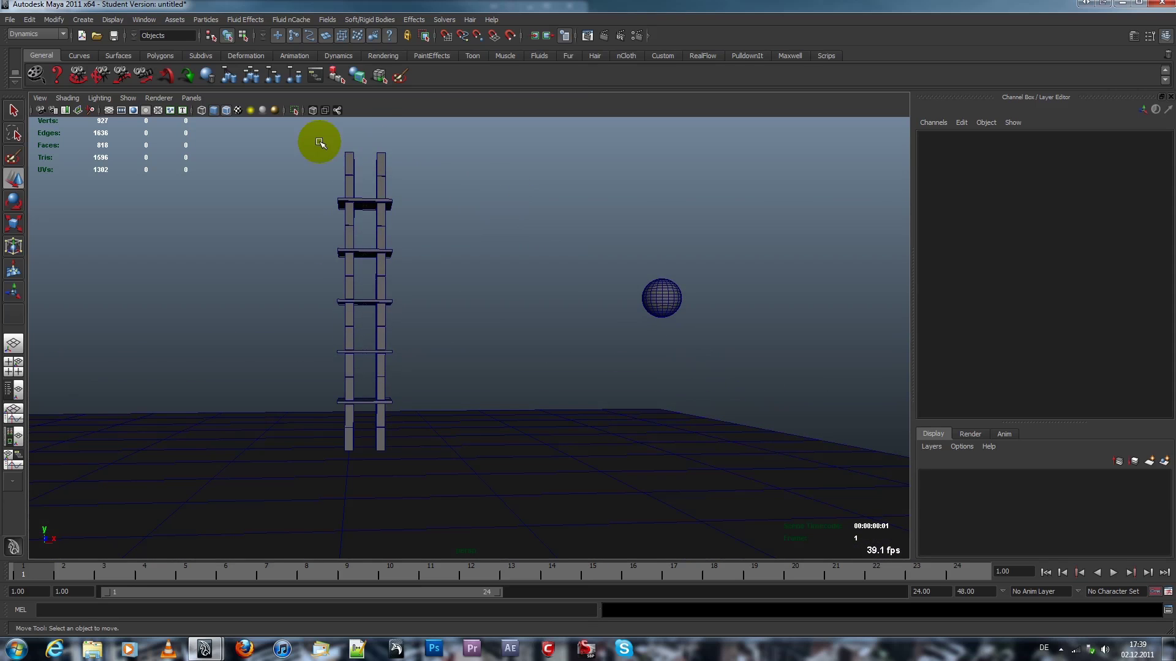
# Add a gravity field to the selected tower pieces
pyautogui.moveTo(470, 436); pyautogui.dragTo(549, 517)
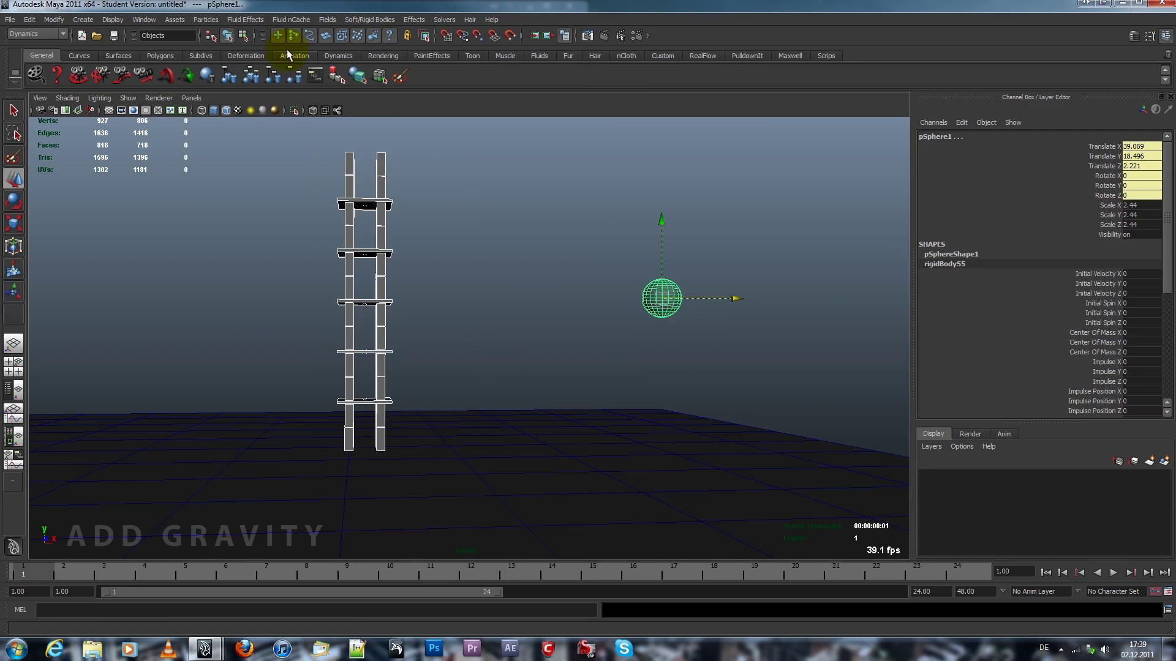
pyautogui.click(328, 20)
pyautogui.click(348, 64)
pyautogui.moveTo(548, 264)
pyautogui.keyDown('alt'); pyautogui.mouseDown()
pyautogui.moveTo(475, 273)
pyautogui.moveTo(546, 283)
pyautogui.moveTo(486, 270)
pyautogui.moveTo(515, 238)
pyautogui.moveTo(483, 241)
pyautogui.moveTo(538, 255)
pyautogui.mouseUp(); pyautogui.keyUp('alt')
pyautogui.click(515, 239)
pyautogui.moveTo(538, 255)
pyautogui.keyDown('alt'); pyautogui.mouseDown(button='right')
pyautogui.moveTo(559, 305)
pyautogui.moveTo(510, 283)
pyautogui.mouseUp(button='right'); pyautogui.keyUp('alt')
# Set the playback end time to 100 and play the simulation
pyautogui.click(930, 591)
pyautogui.press('Return')
pyautogui.click(1113, 573)
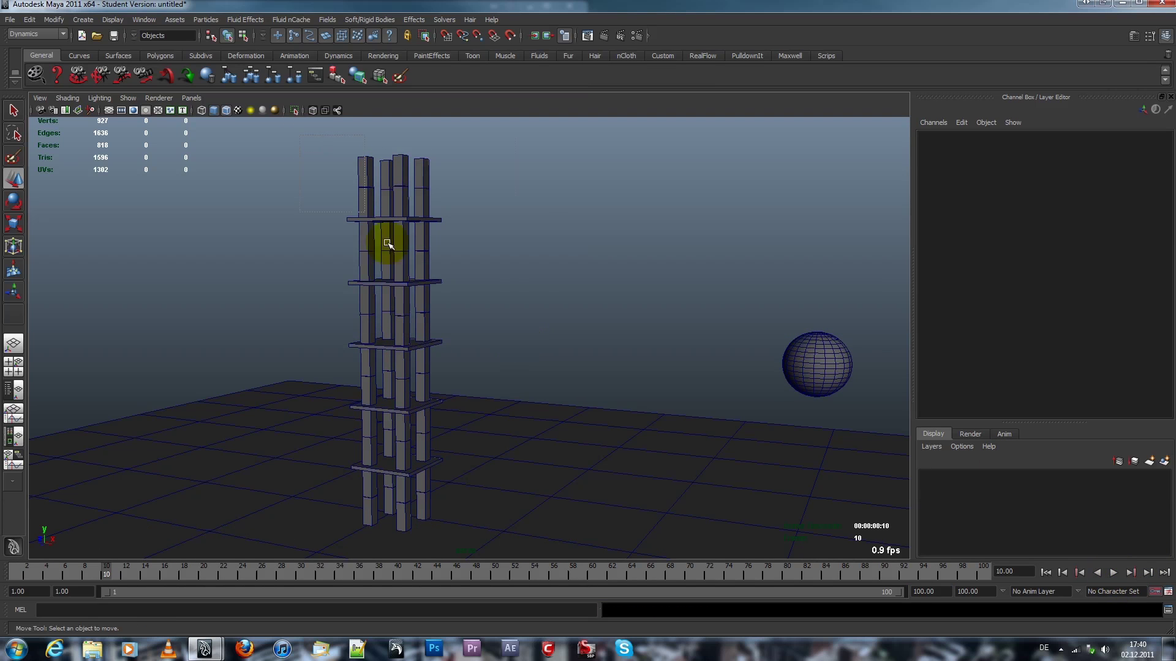
# Select every tower cube through pCube53 and set their current pose as initial state
pyautogui.click(20, 393)
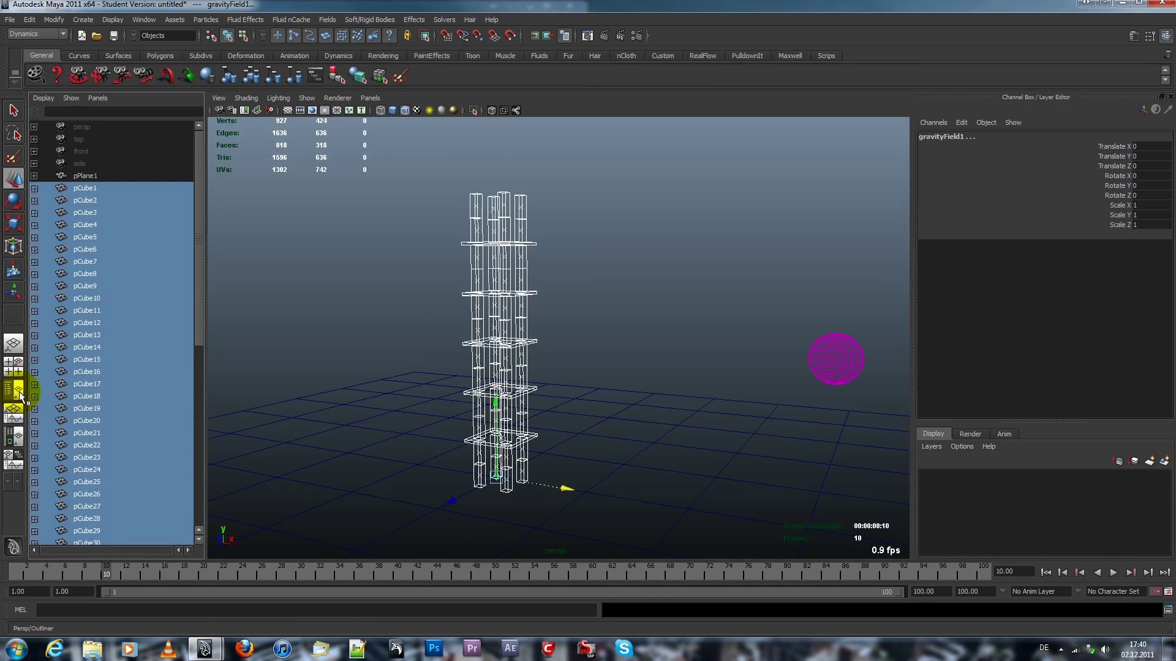
pyautogui.scroll(-10, 192, 299)
pyautogui.click(86, 506)
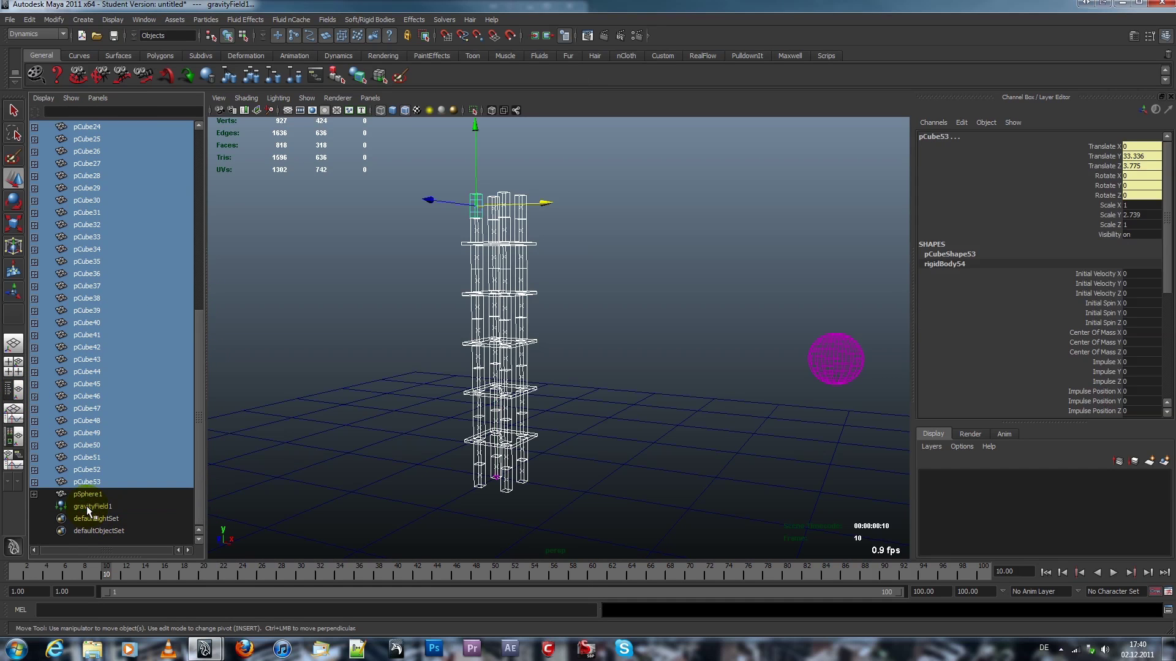
pyautogui.click(17, 341)
pyautogui.click(444, 19)
pyautogui.moveTo(496, 38)
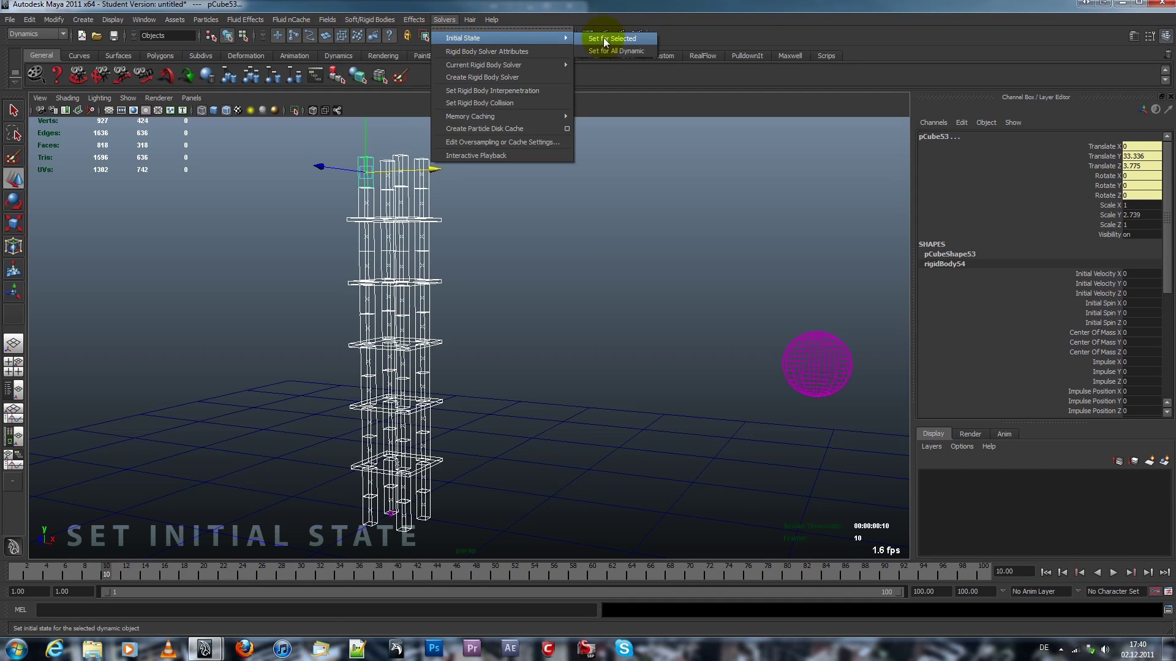
pyautogui.click(625, 38)
pyautogui.click(583, 292)
# Smooth-shade the view and frame the tower and sphere together
pyautogui.press('5')
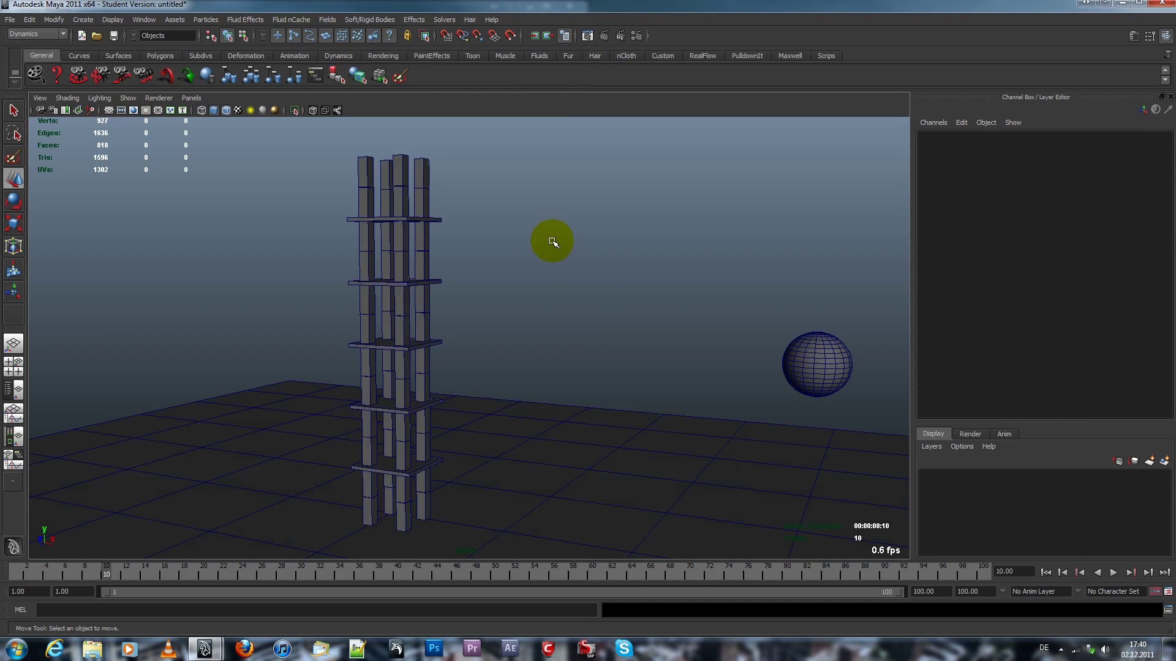
pyautogui.keyDown('alt'); pyautogui.moveTo(551, 241); pyautogui.dragTo(477, 312, button='right'); pyautogui.keyUp('alt')
pyautogui.moveTo(477, 311)
pyautogui.keyDown('alt'); pyautogui.mouseDown()
pyautogui.moveTo(522, 308)
pyautogui.moveTo(490, 307)
pyautogui.moveTo(425, 265)
pyautogui.mouseUp(); pyautogui.keyUp('alt')
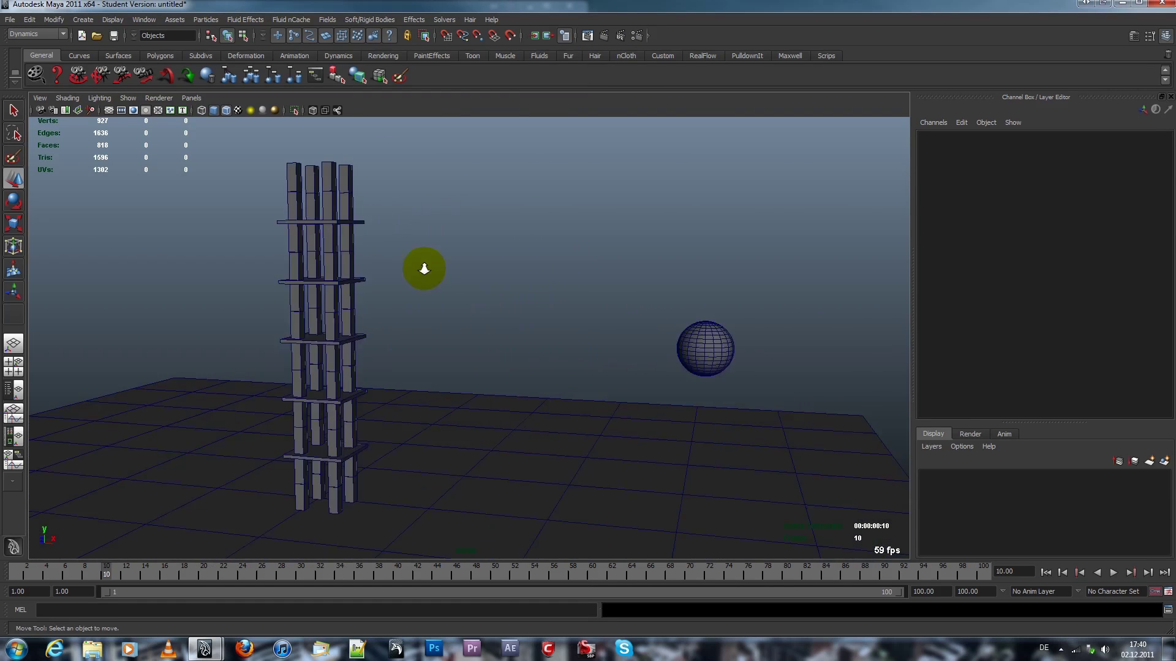
pyautogui.keyDown('alt'); pyautogui.moveTo(425, 265); pyautogui.dragTo(687, 503, button='right'); pyautogui.keyUp('alt')
pyautogui.keyDown('alt'); pyautogui.moveTo(687, 503); pyautogui.dragTo(557, 375); pyautogui.keyUp('alt')
pyautogui.keyDown('alt'); pyautogui.moveTo(556, 375); pyautogui.dragTo(645, 412, button='right'); pyautogui.keyUp('alt')
pyautogui.moveTo(646, 412)
pyautogui.keyDown('alt'); pyautogui.mouseDown()
pyautogui.moveTo(557, 310)
pyautogui.moveTo(687, 400)
pyautogui.mouseUp(); pyautogui.keyUp('alt')
# Set the sphere's rigid body Initial Velocity X to -25
pyautogui.click(686, 401)
pyautogui.scroll(-2, 1170, 270)
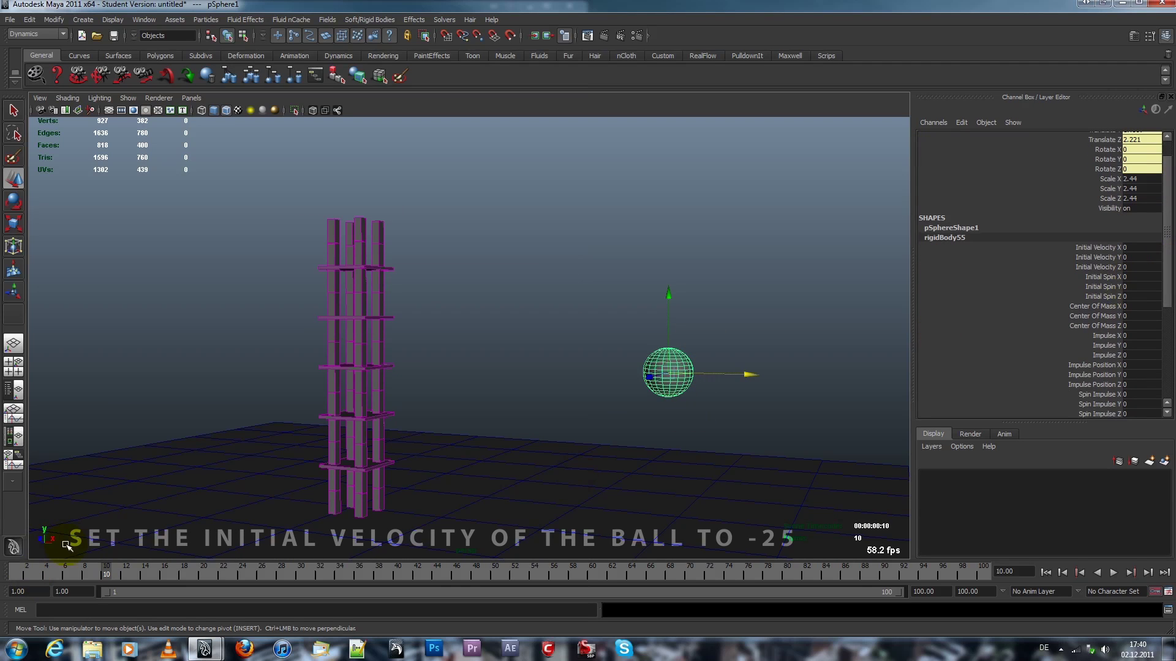
pyautogui.click(1107, 248)
pyautogui.keyDown('alt'); pyautogui.moveTo(858, 306); pyautogui.dragTo(713, 337); pyautogui.keyUp('alt')
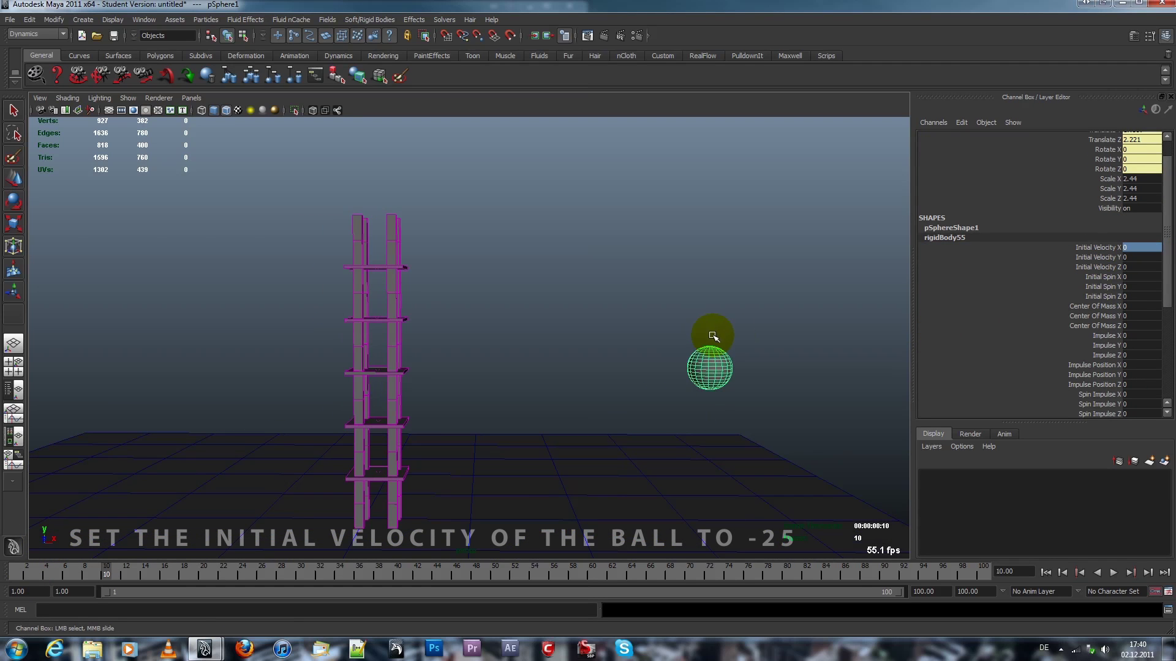
pyautogui.write('-25')
pyautogui.press('Return')
# Set the render image size to the HD 720 preset (1280×720)
pyautogui.click(611, 254)
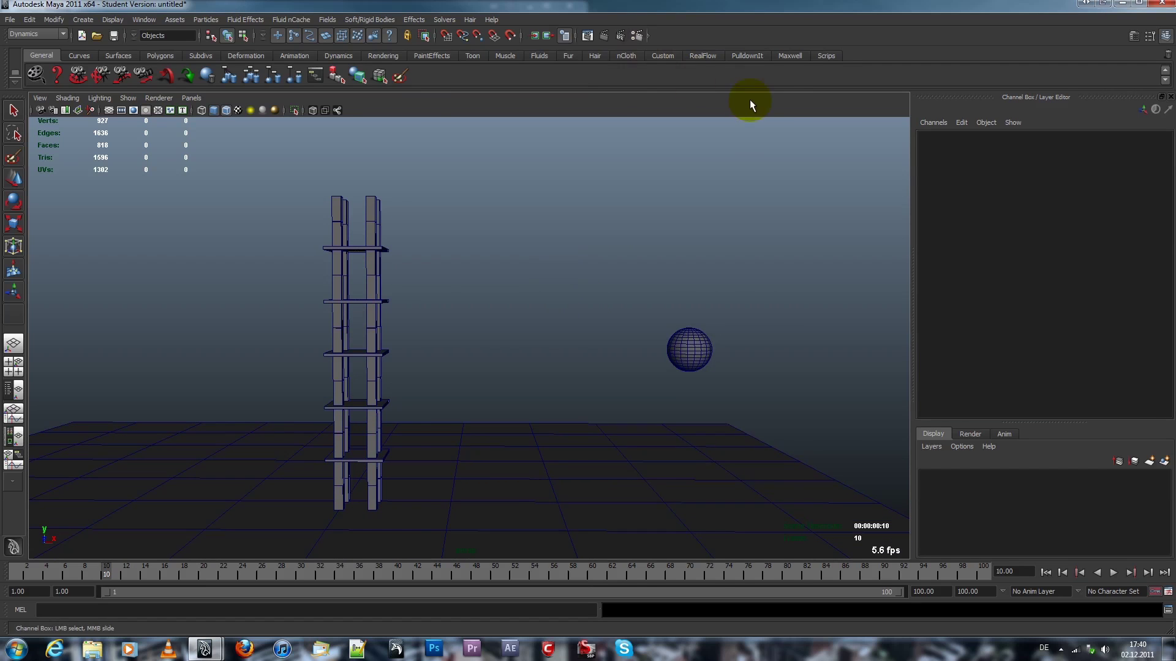
pyautogui.scroll(-5, 646, 402)
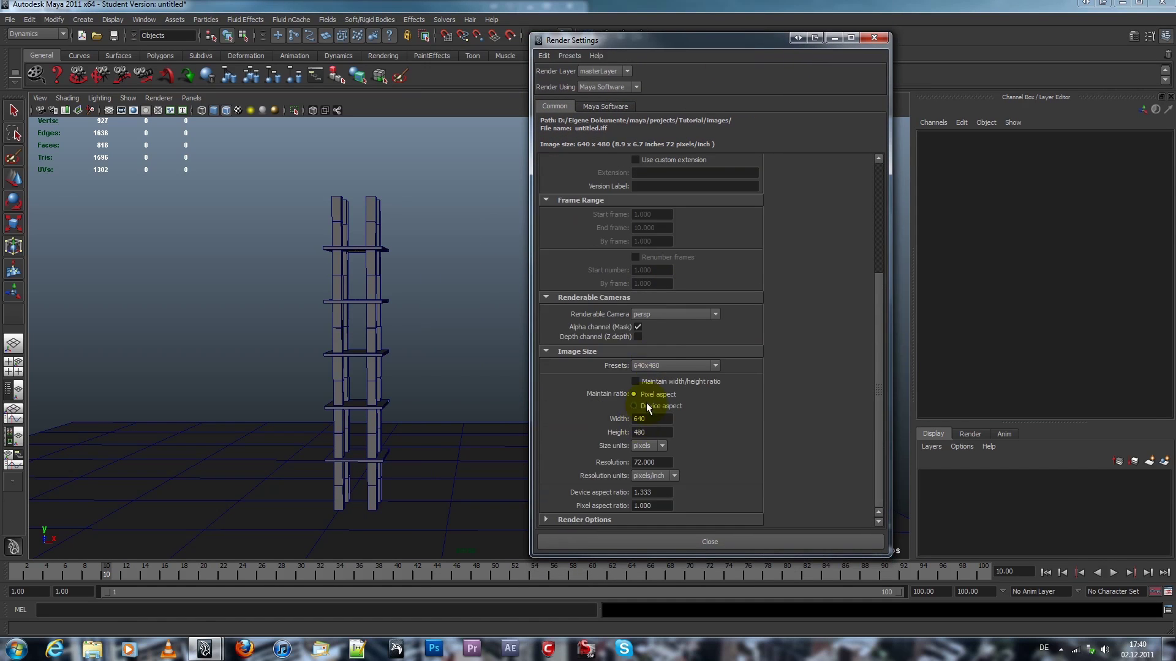
pyautogui.click(666, 376)
pyautogui.click(664, 429)
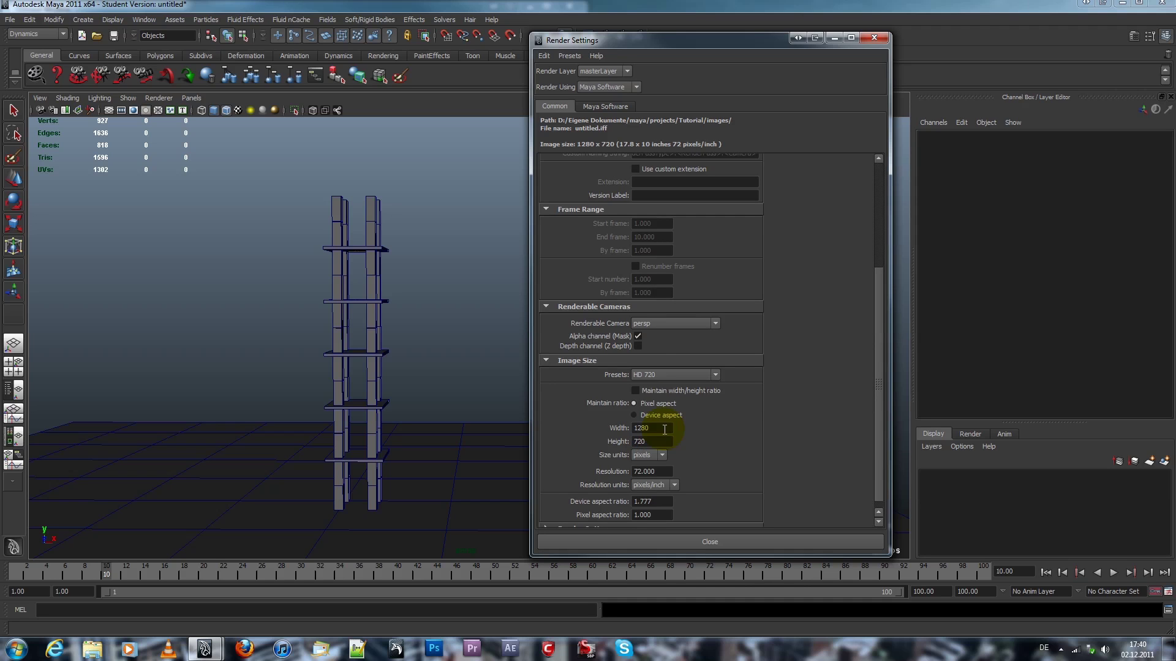
pyautogui.click(674, 541)
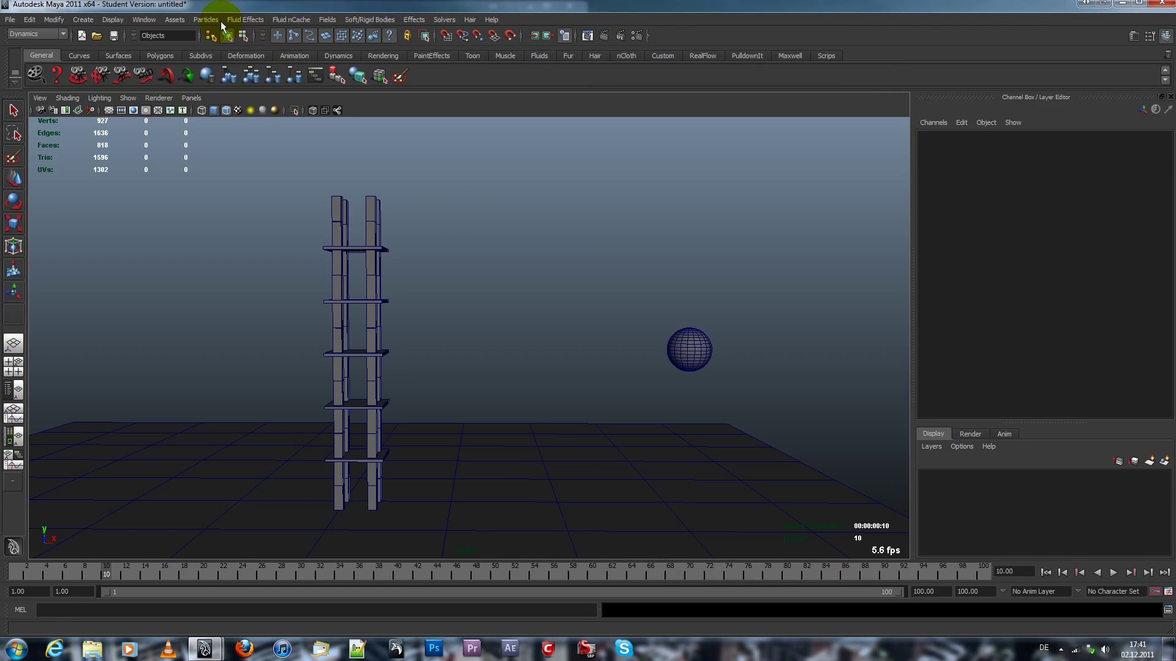
# Record a playblast of the simulation and review it in FCheck
pyautogui.click(143, 20)
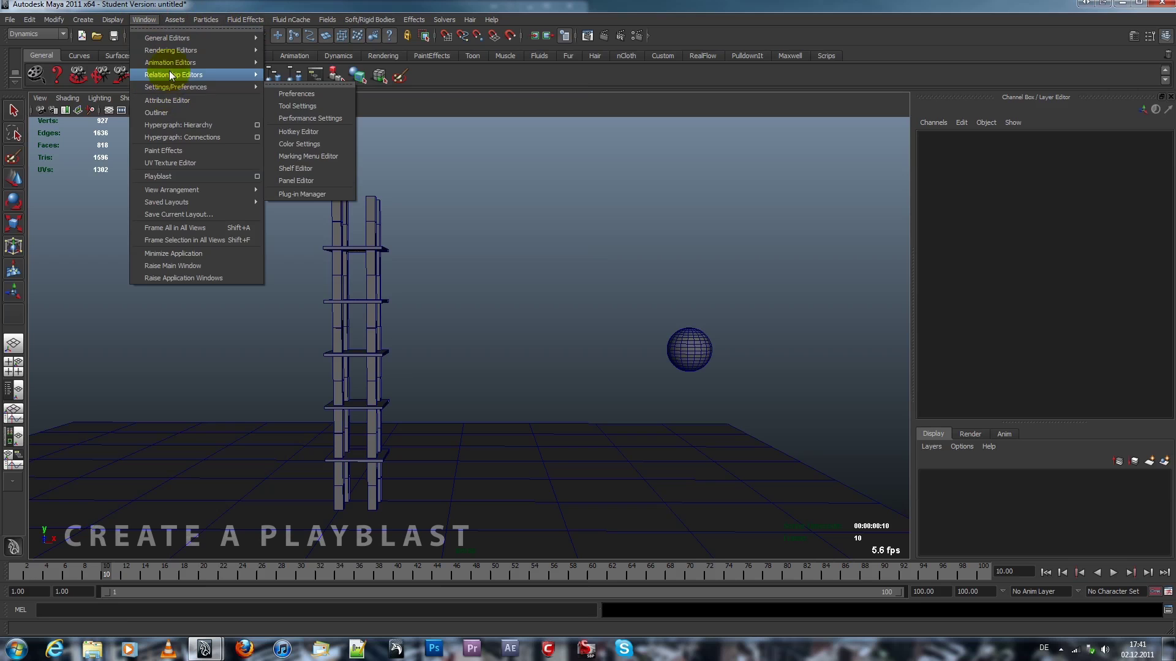
pyautogui.click(258, 176)
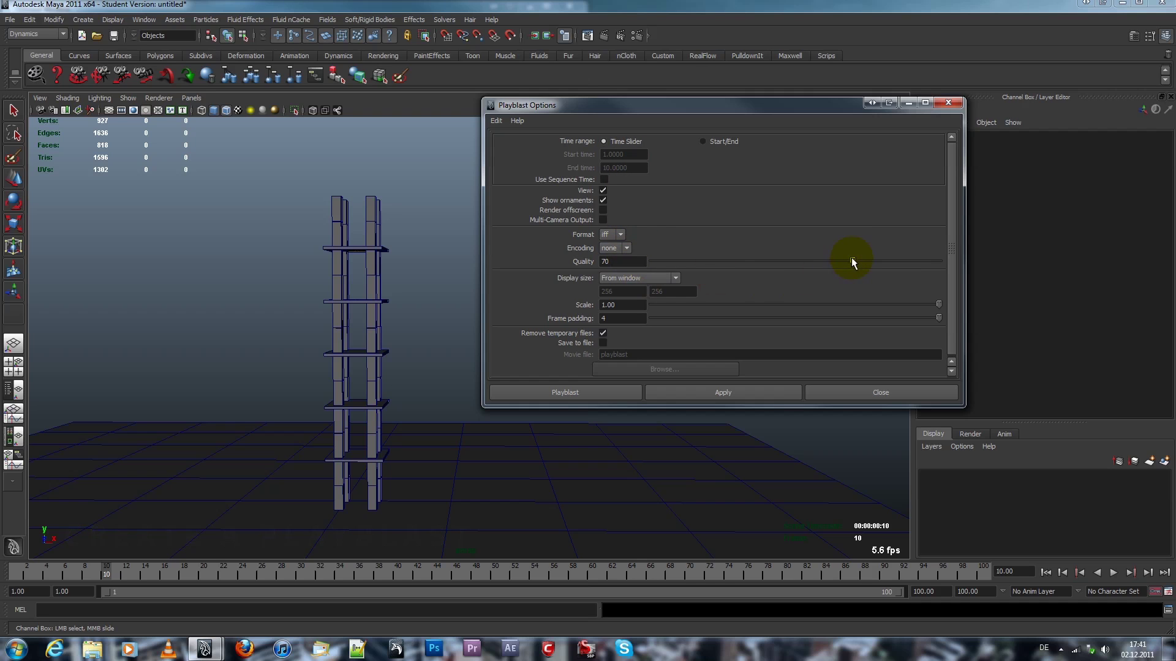
pyautogui.click(605, 391)
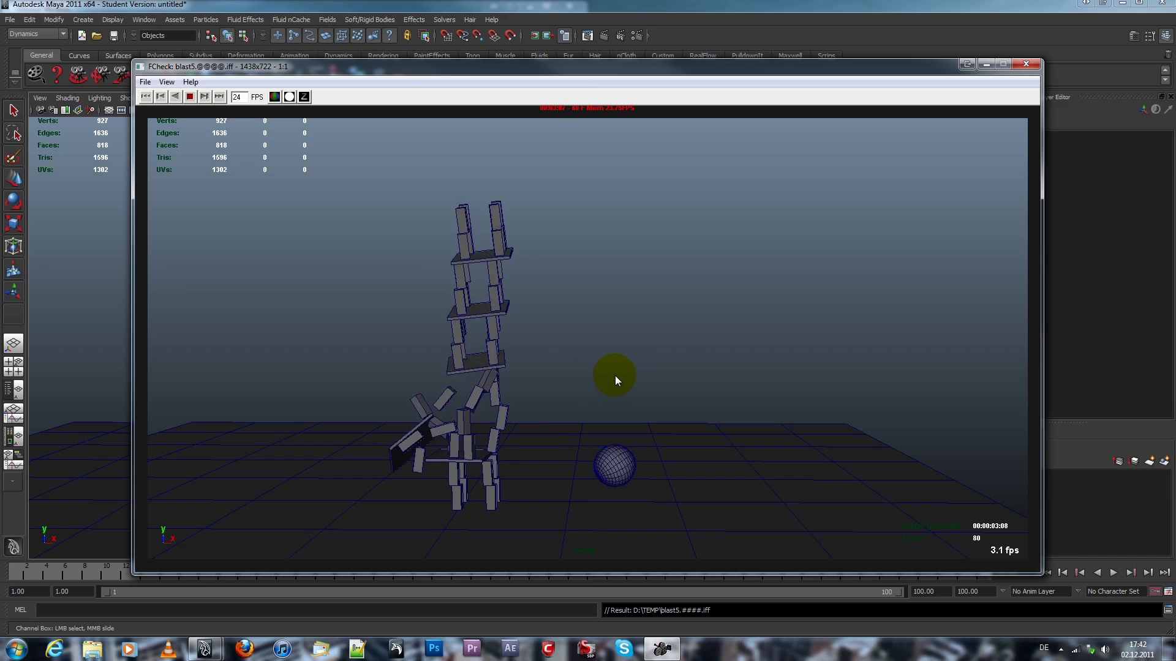
pyautogui.click(190, 97)
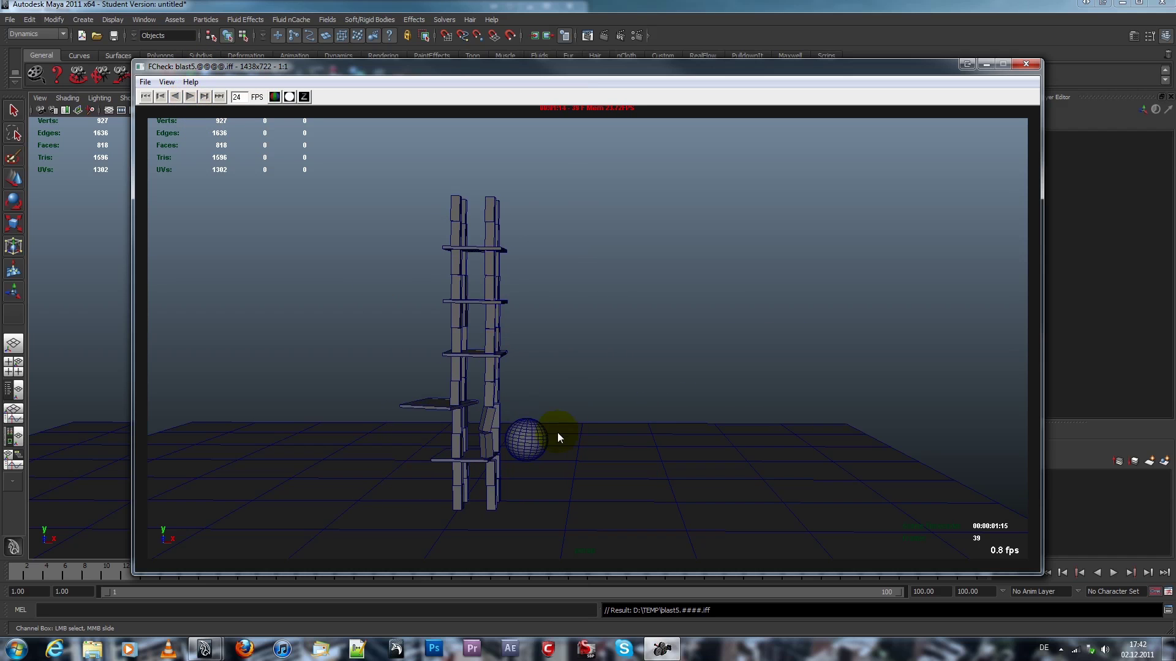
# Close the preview, rewind to frame 1 and set the end time to 200
pyautogui.click(1026, 64)
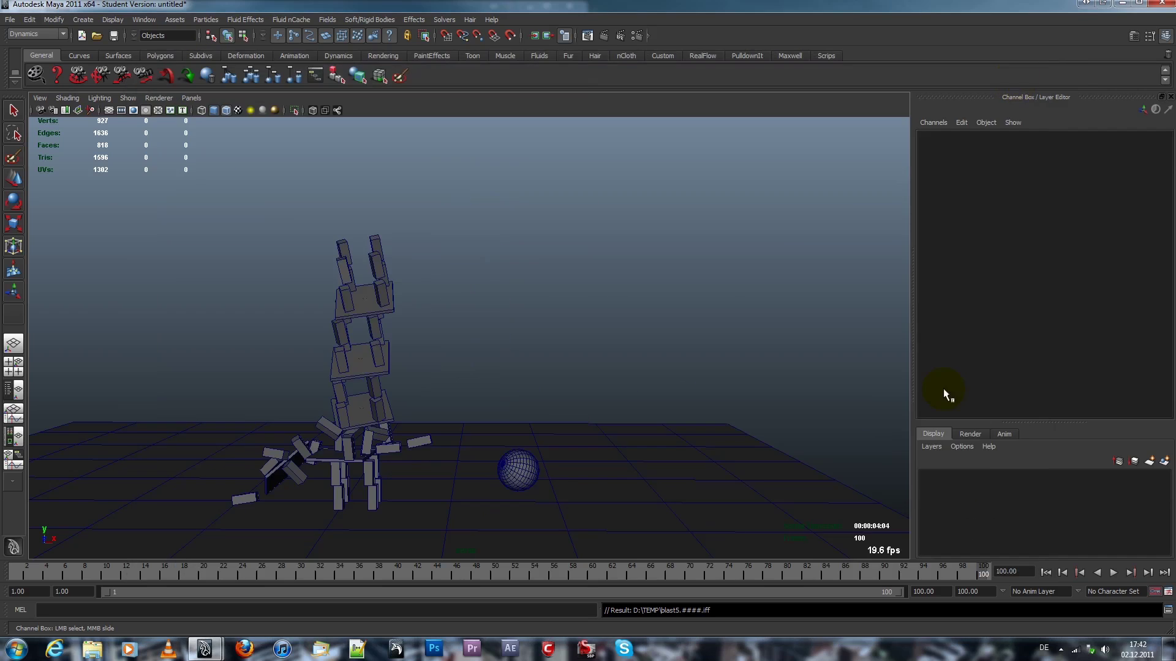
pyautogui.click(1045, 574)
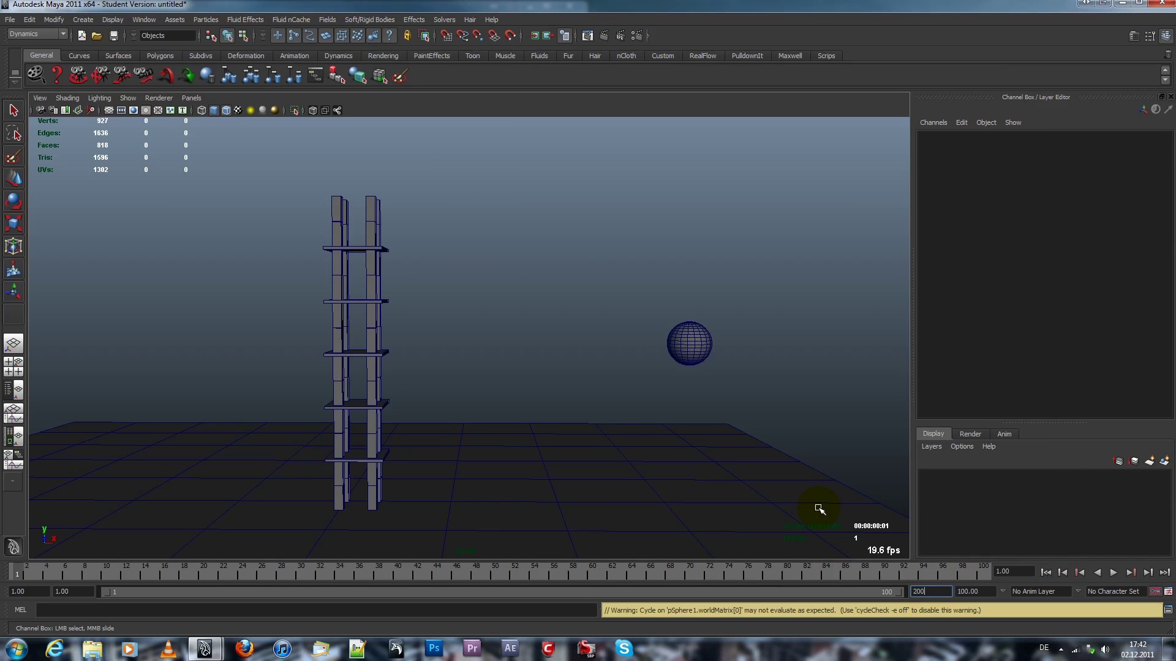
pyautogui.press('Return')
# Set the sphere's rigid body mass to 100
pyautogui.click(689, 343)
pyautogui.moveTo(1019, 424); pyautogui.dragTo(1015, 554)
pyautogui.moveTo(912, 348); pyautogui.dragTo(827, 347)
pyautogui.scroll(-3, 1114, 288)
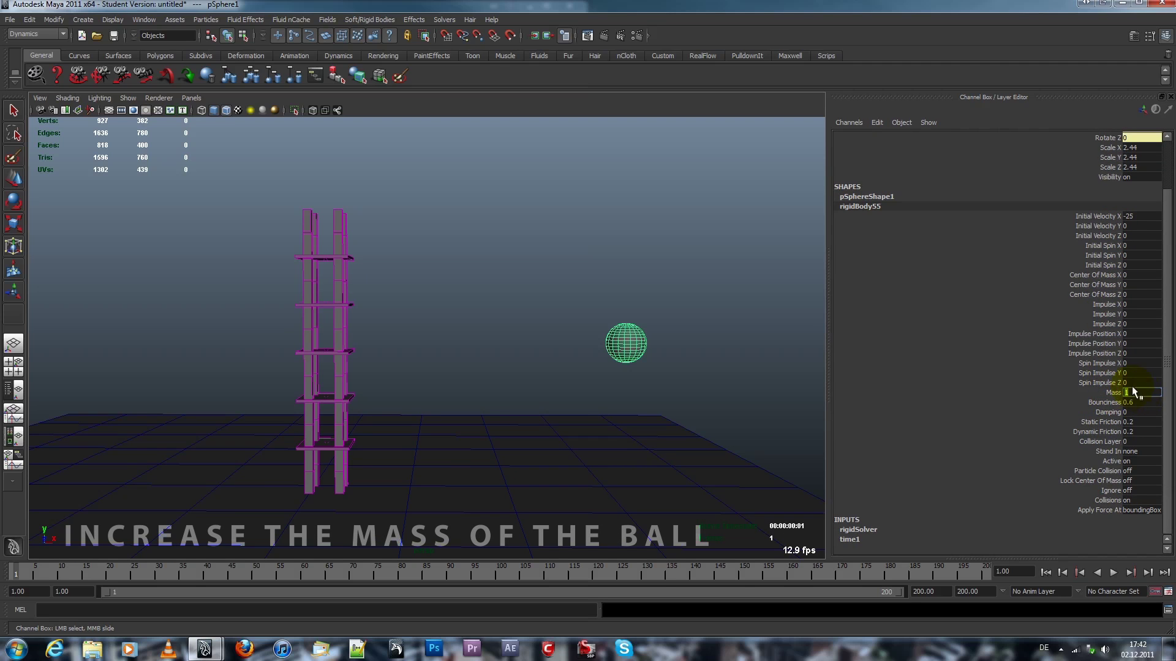
pyautogui.write('100')
pyautogui.press('Return')
pyautogui.write('-50')
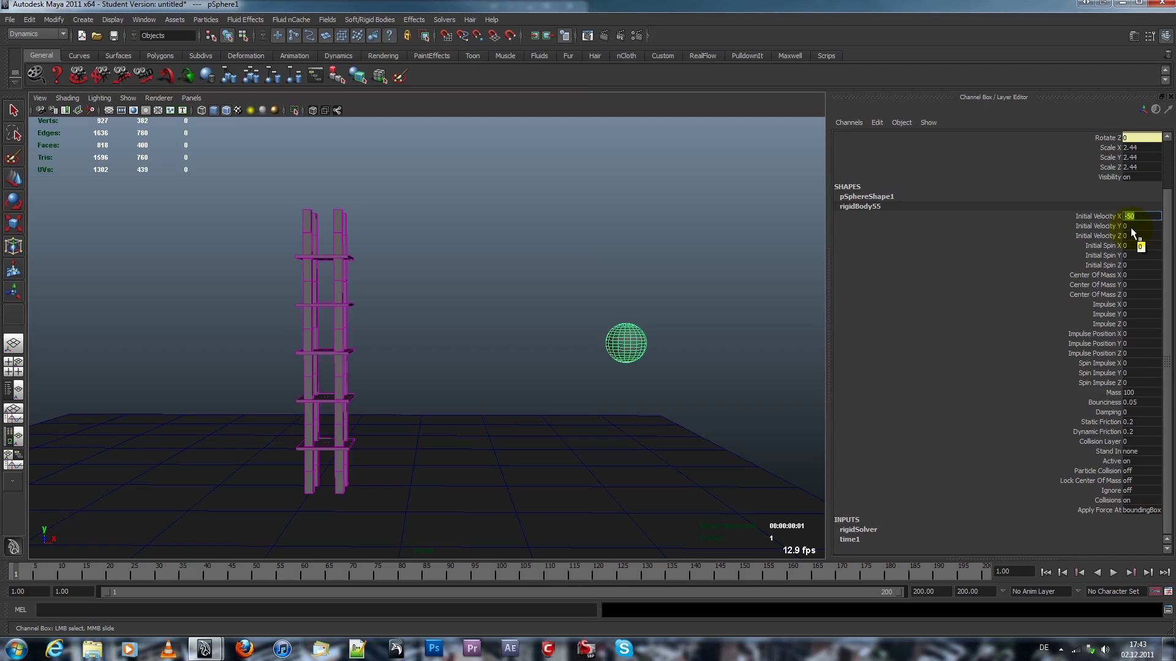
# Set the sphere's static and dynamic friction to 0.4, then deselect it
pyautogui.click(1144, 429)
pyautogui.moveTo(1134, 422); pyautogui.dragTo(1137, 431)
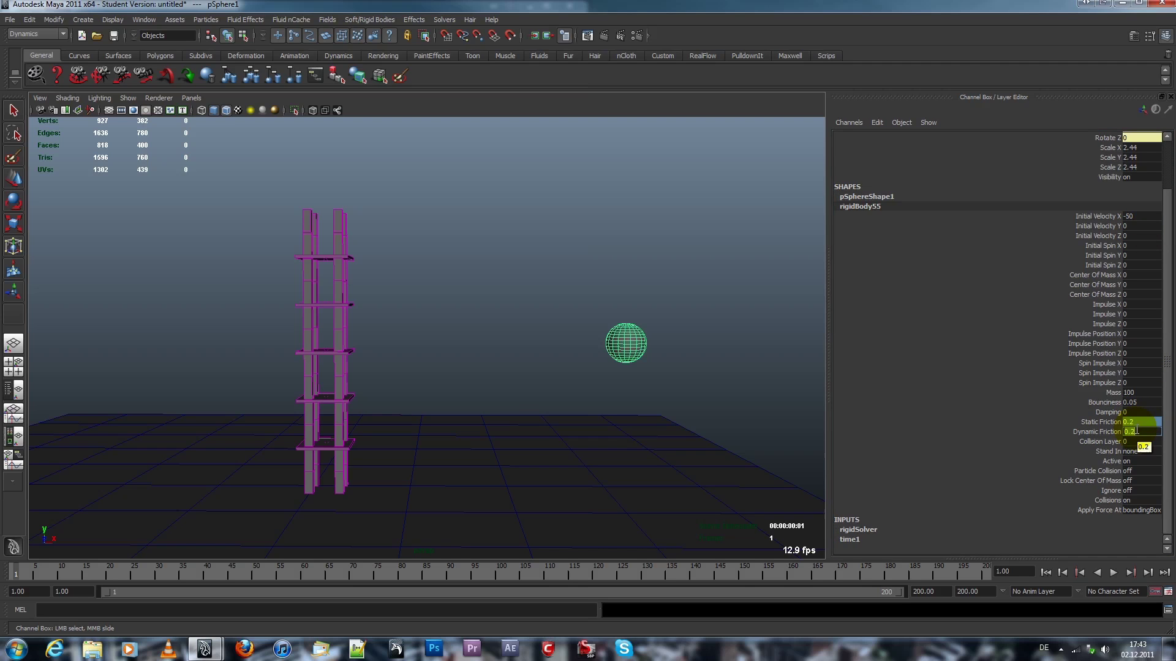
pyautogui.write('0.4')
pyautogui.click(1133, 412)
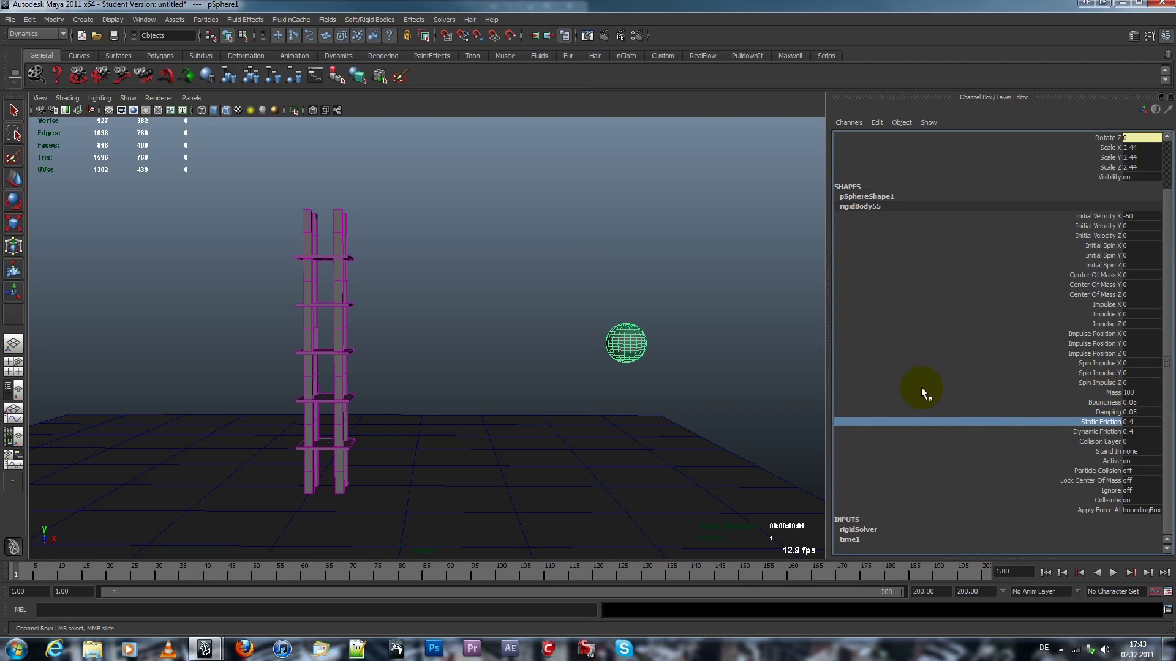
pyautogui.click(677, 234)
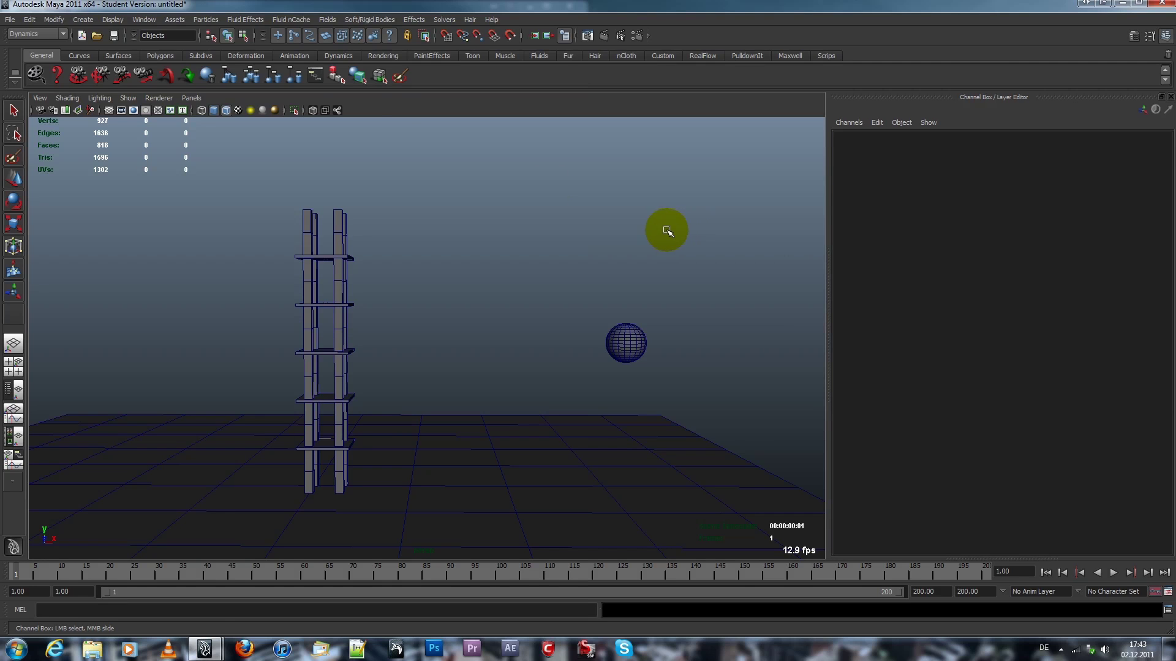
# Record and review a playblast of the heavier, faster ball, then close the preview
pyautogui.click(144, 19)
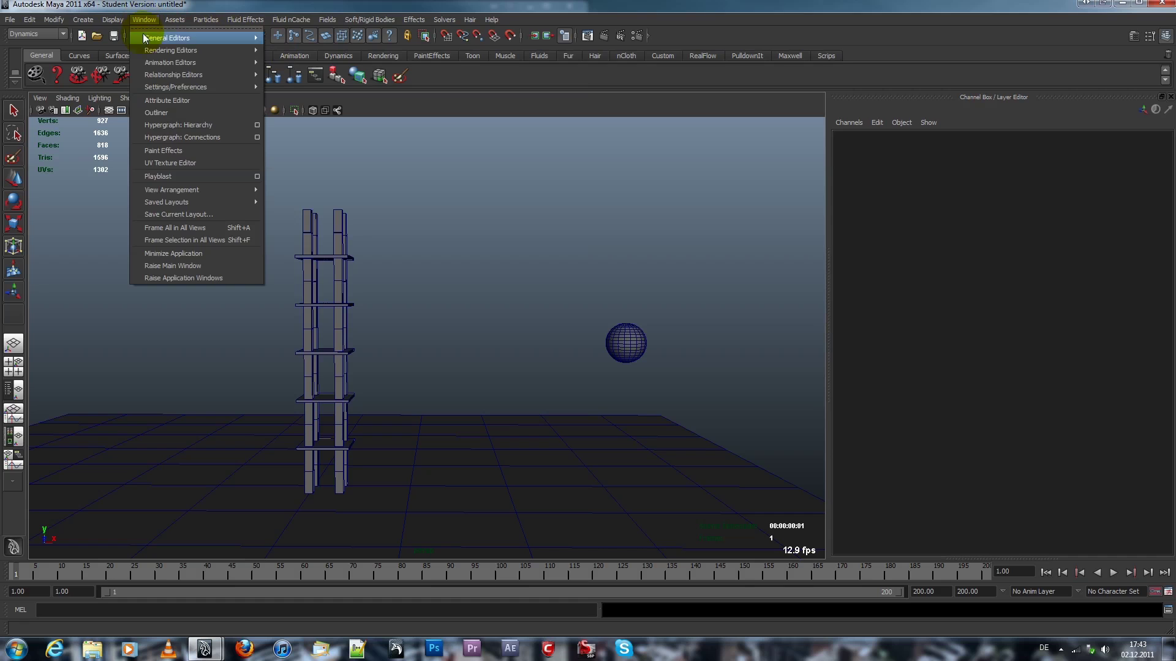
pyautogui.click(170, 175)
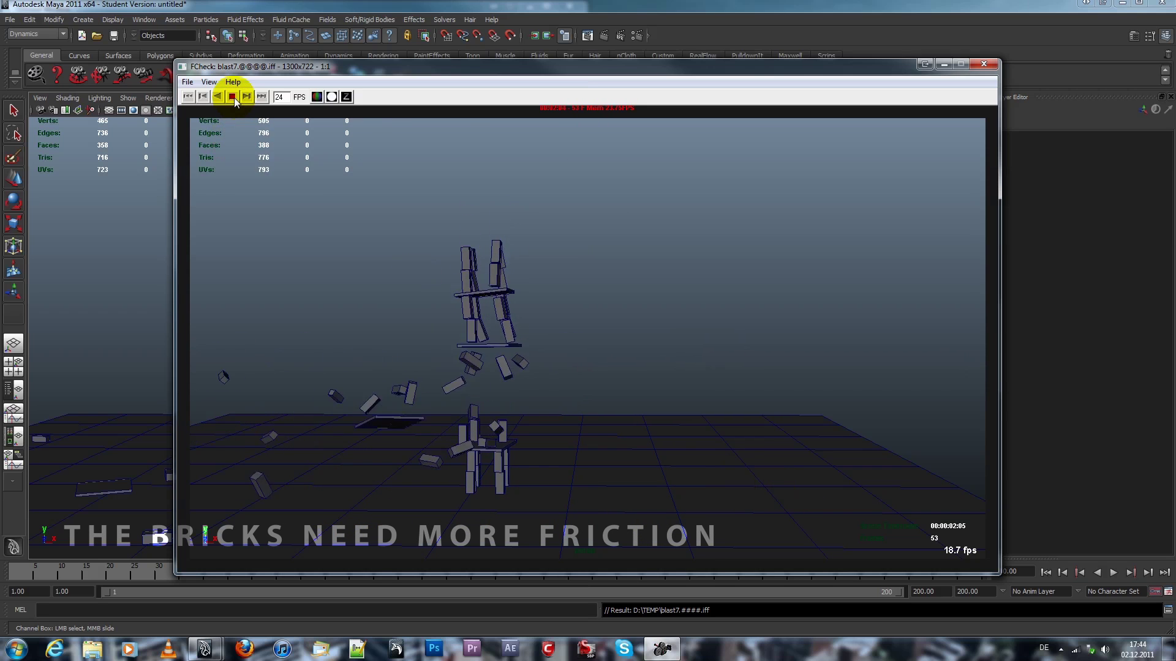
pyautogui.click(984, 64)
# Give all tower bricks friction 0.5 and mass 10
pyautogui.click(1046, 573)
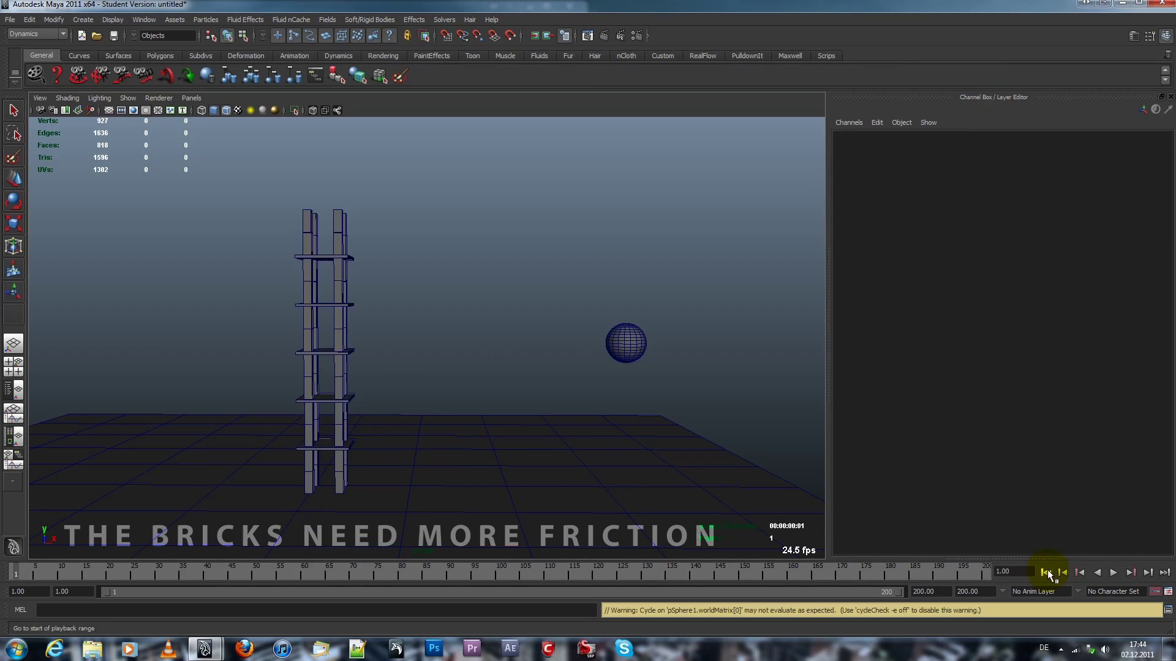
pyautogui.moveTo(283, 191); pyautogui.dragTo(447, 378)
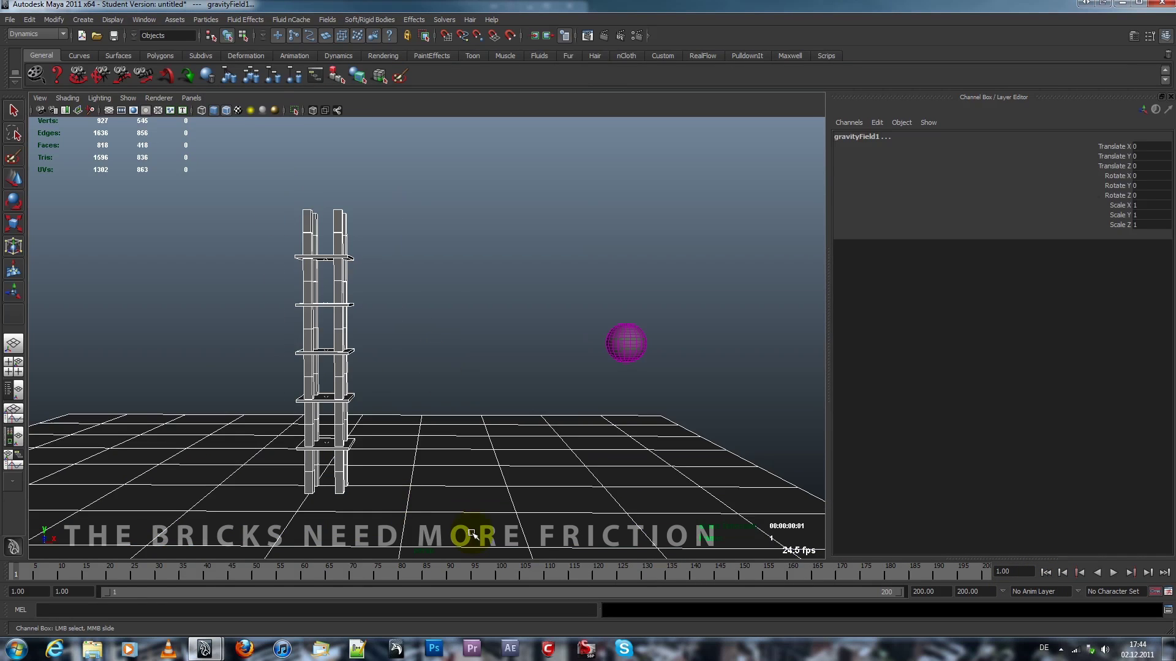
pyautogui.click(15, 391)
pyautogui.keyDown('ctrl'); pyautogui.click(98, 507); pyautogui.keyUp('ctrl')
pyautogui.press('space')
pyautogui.scroll(-3, 1120, 345)
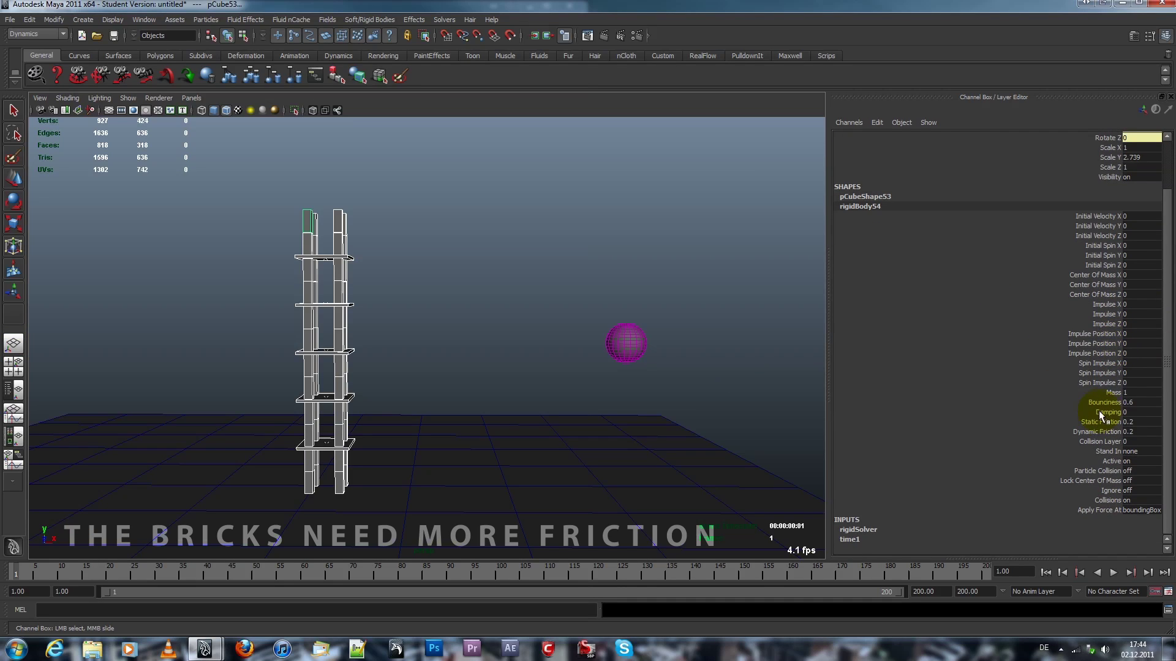
pyautogui.write('0.5')
pyautogui.press('Return')
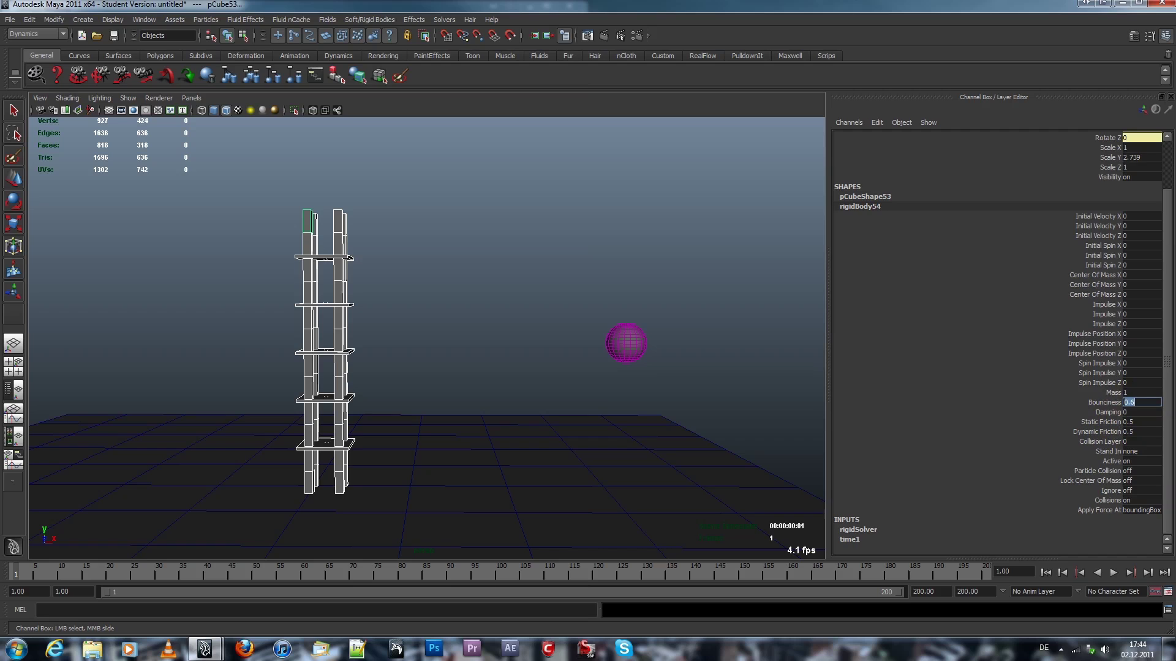
pyautogui.write('0.3')
pyautogui.click(1145, 390)
pyautogui.click(946, 463)
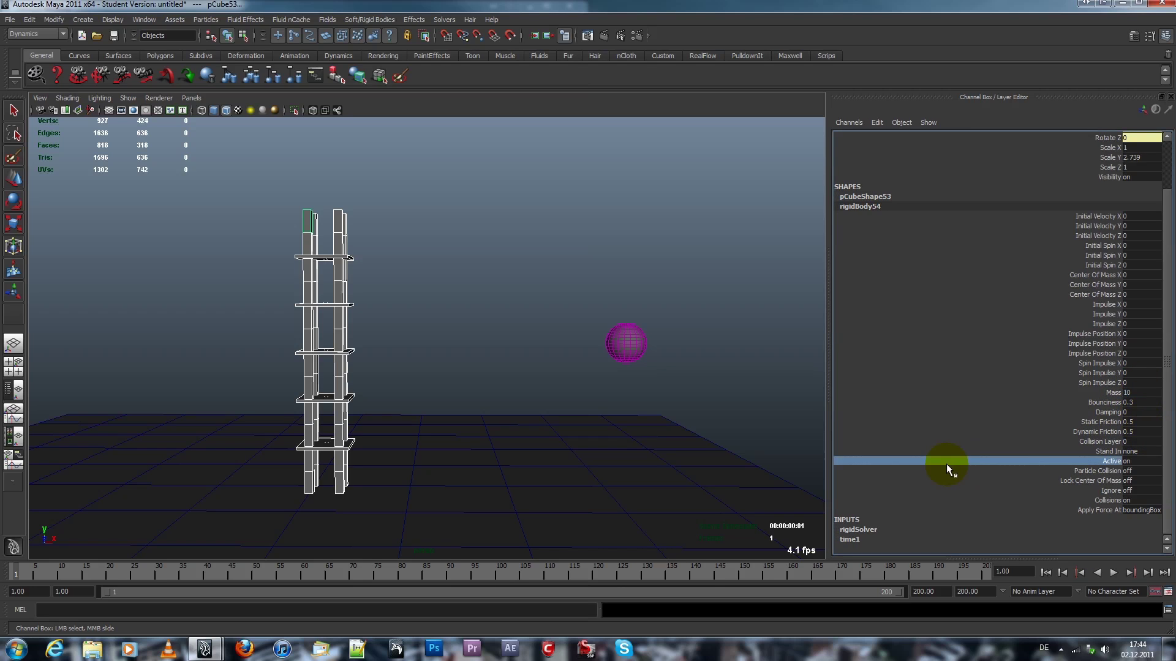
pyautogui.click(556, 319)
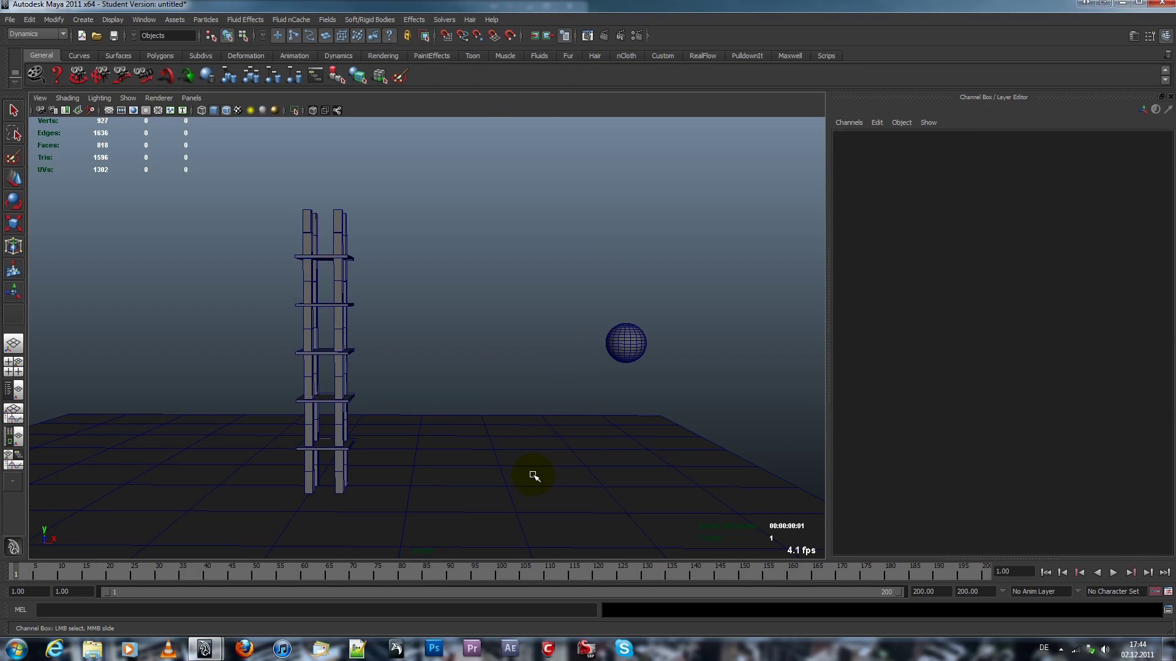
# Set the ground plane's static and dynamic friction to 0.2, then deselect it
pyautogui.click(534, 476)
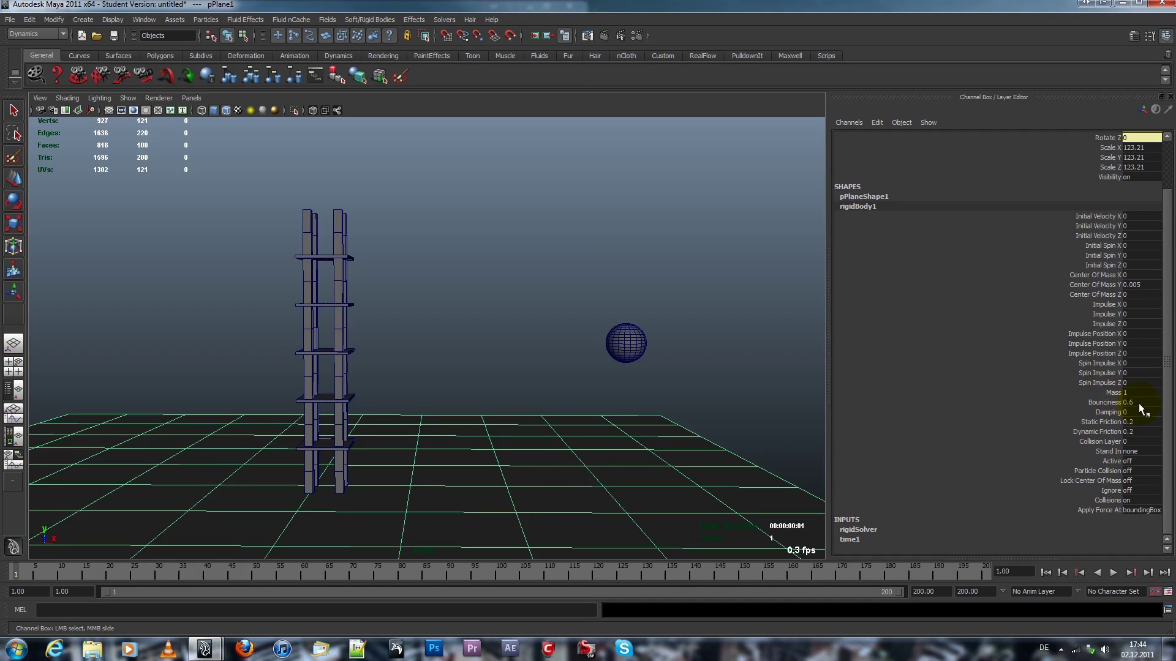
pyautogui.moveTo(1138, 422); pyautogui.dragTo(1147, 431)
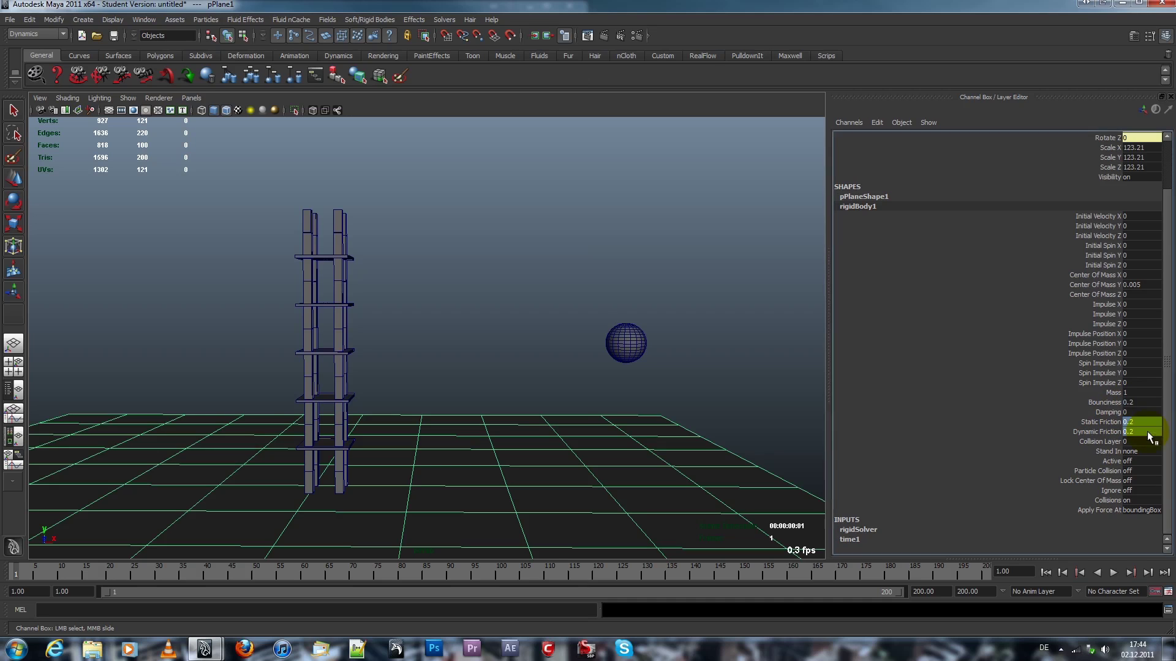
pyautogui.click(702, 256)
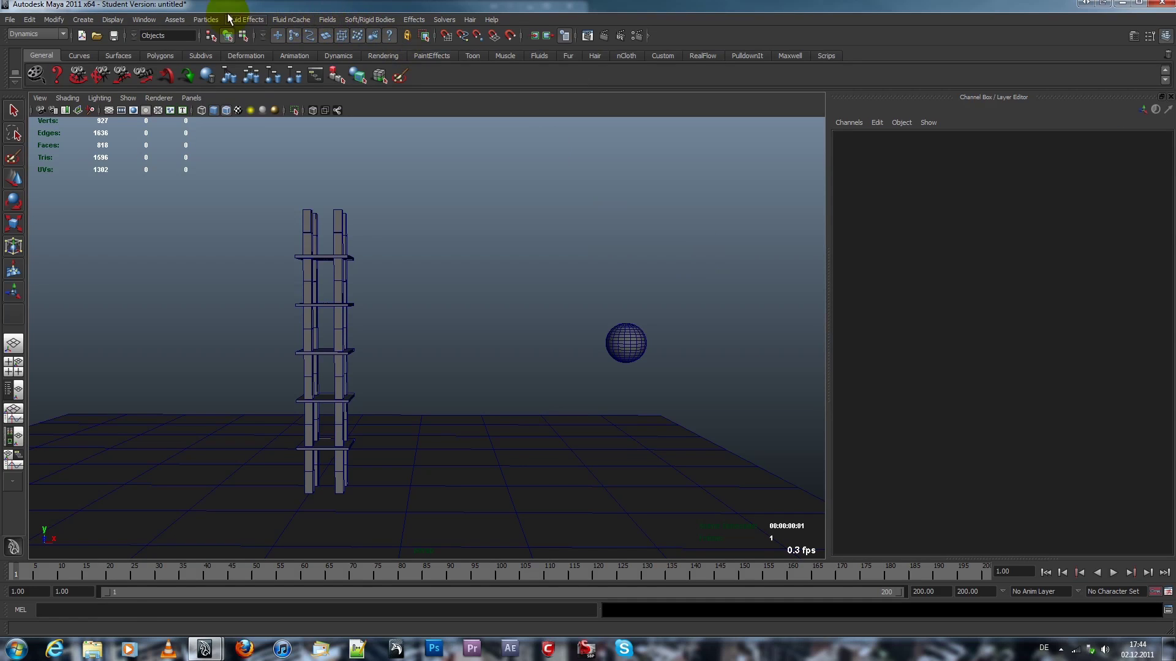
# Record a playblast with the new brick and ground settings, review it and close it
pyautogui.click(144, 19)
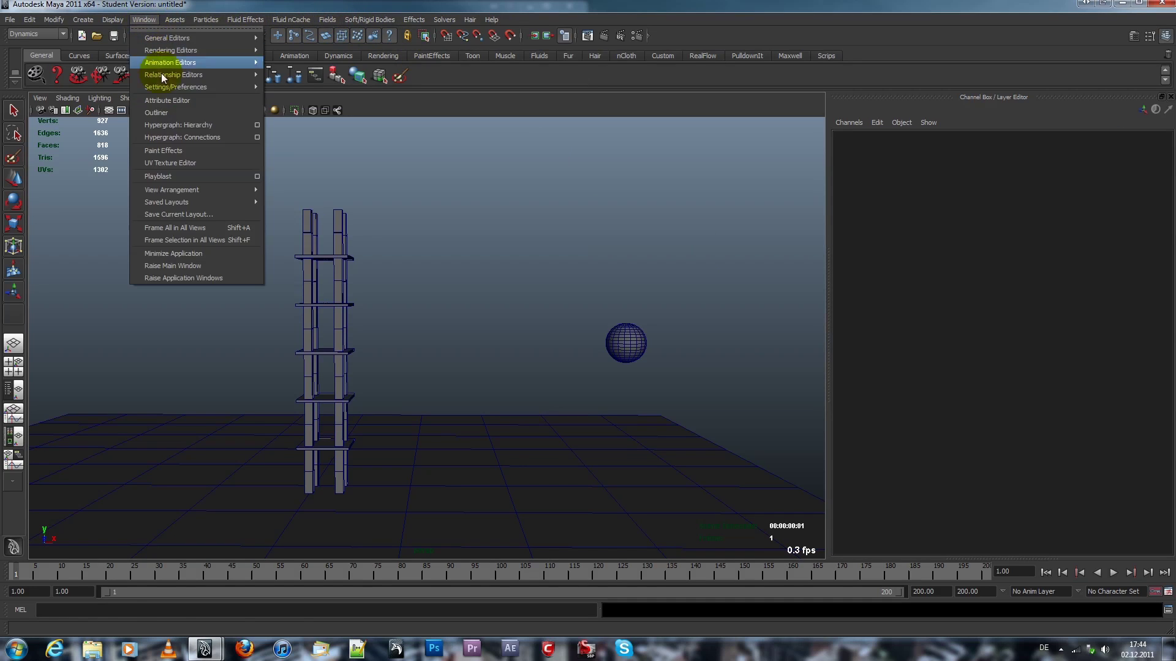
pyautogui.click(168, 175)
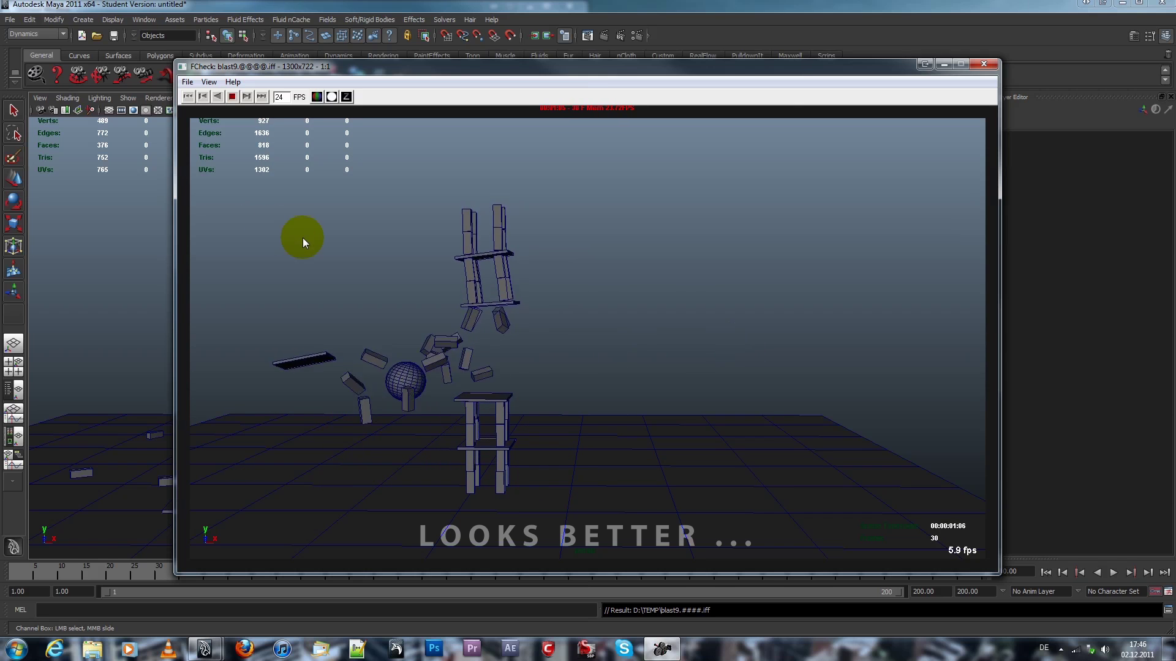
pyautogui.click(232, 96)
pyautogui.press('Escape')
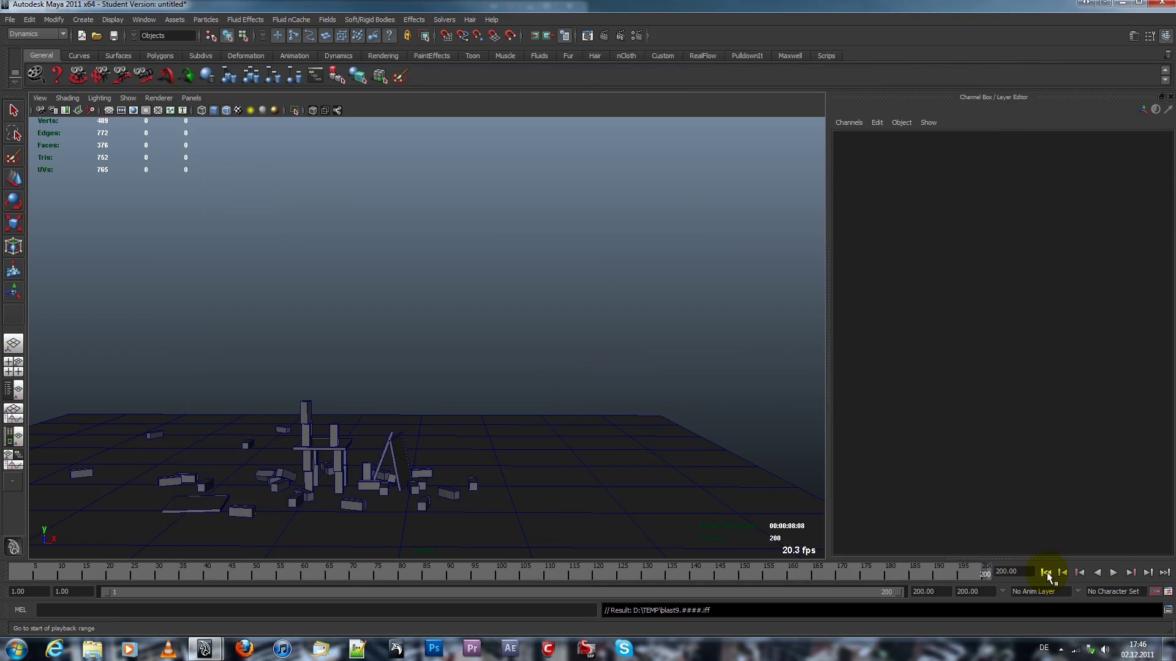
# From frame 1, set the sphere's Initial Velocity X to -15 and record a new playblast
pyautogui.click(1045, 572)
pyautogui.click(630, 349)
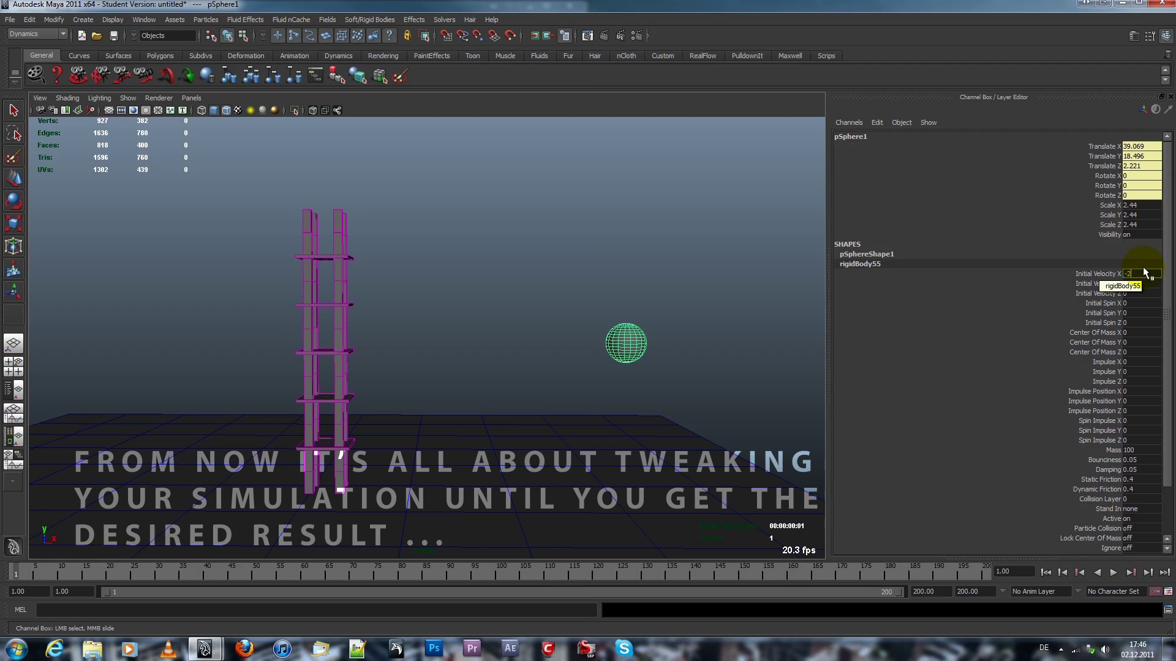
pyautogui.press('Return')
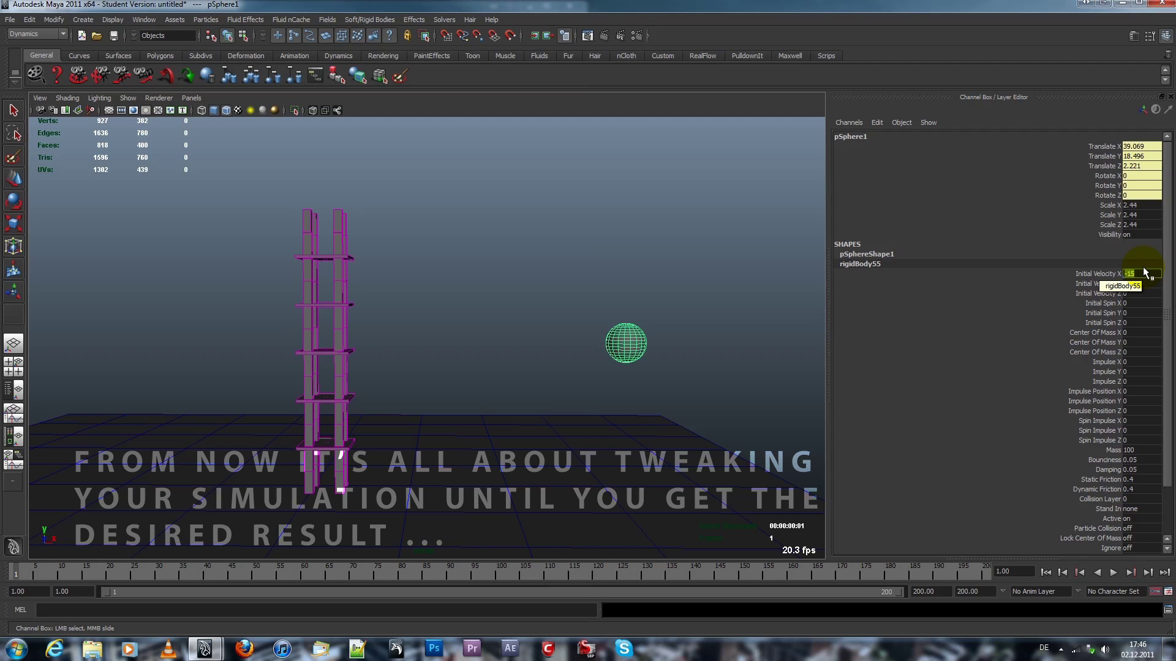
pyautogui.click(148, 22)
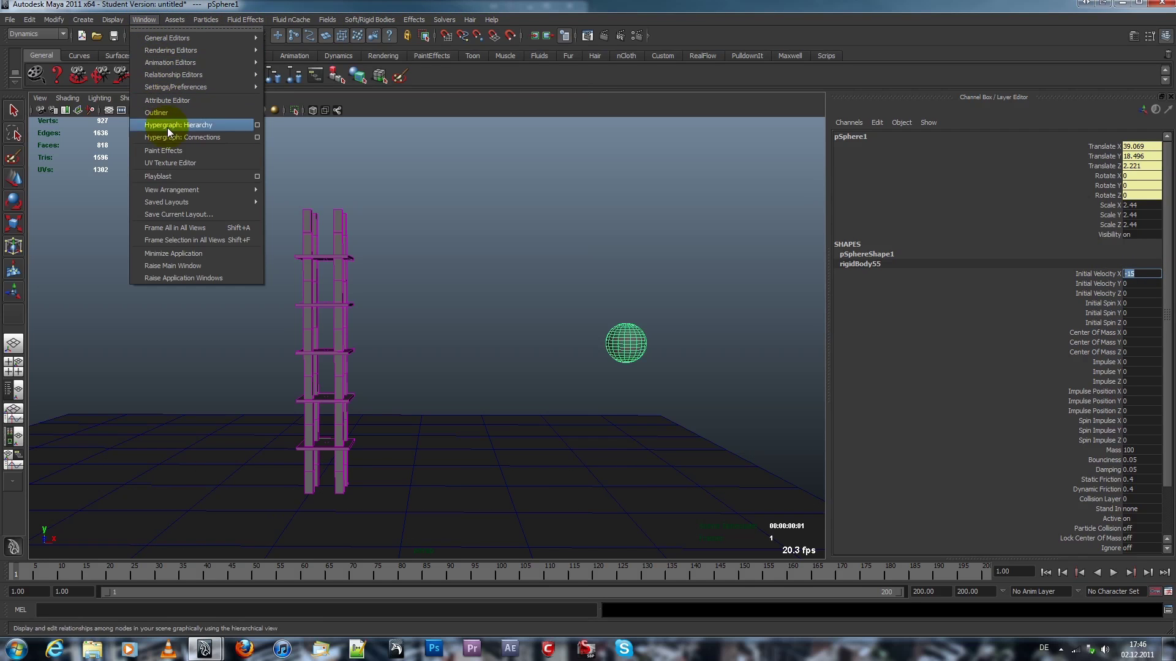
pyautogui.click(175, 177)
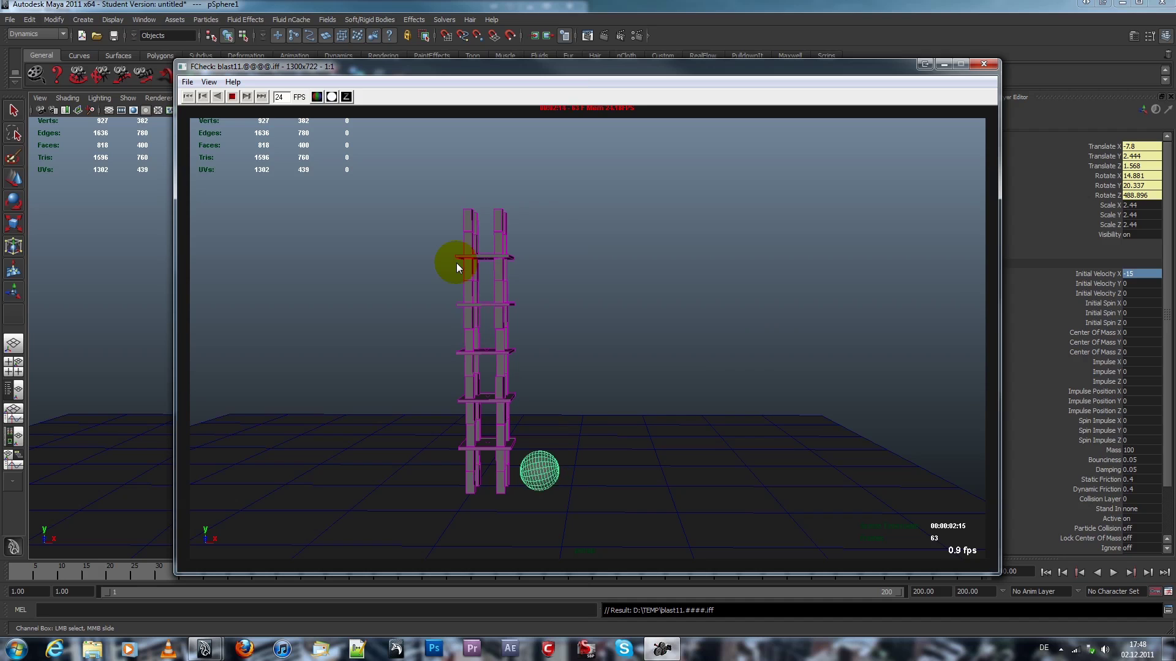
# Close the playblast preview, rewind to frame 1, and reselect the sphere
pyautogui.click(984, 64)
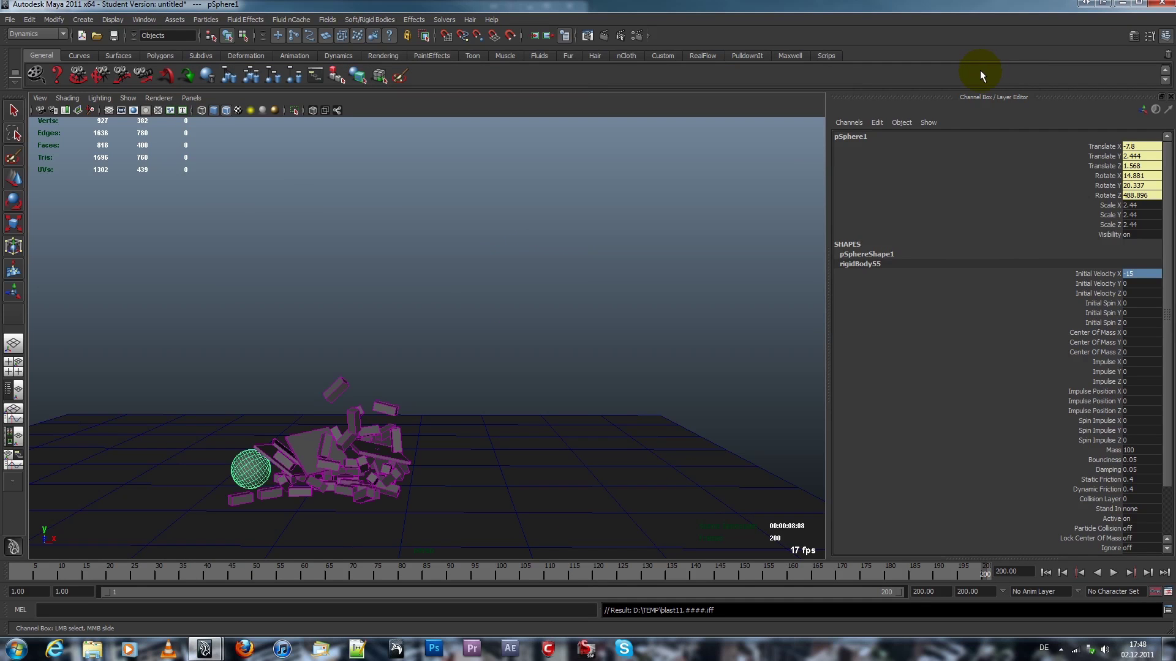
pyautogui.click(1045, 572)
pyautogui.moveTo(703, 455)
pyautogui.keyDown('alt'); pyautogui.mouseDown()
pyautogui.moveTo(598, 409)
pyautogui.moveTo(708, 407)
pyautogui.moveTo(542, 411)
pyautogui.mouseUp(); pyautogui.keyUp('alt')
pyautogui.click(669, 271)
pyautogui.moveTo(610, 270)
pyautogui.keyDown('alt'); pyautogui.mouseDown()
pyautogui.moveTo(385, 252)
pyautogui.moveTo(469, 254)
pyautogui.mouseUp(); pyautogui.keyUp('alt')
pyautogui.click(617, 324)
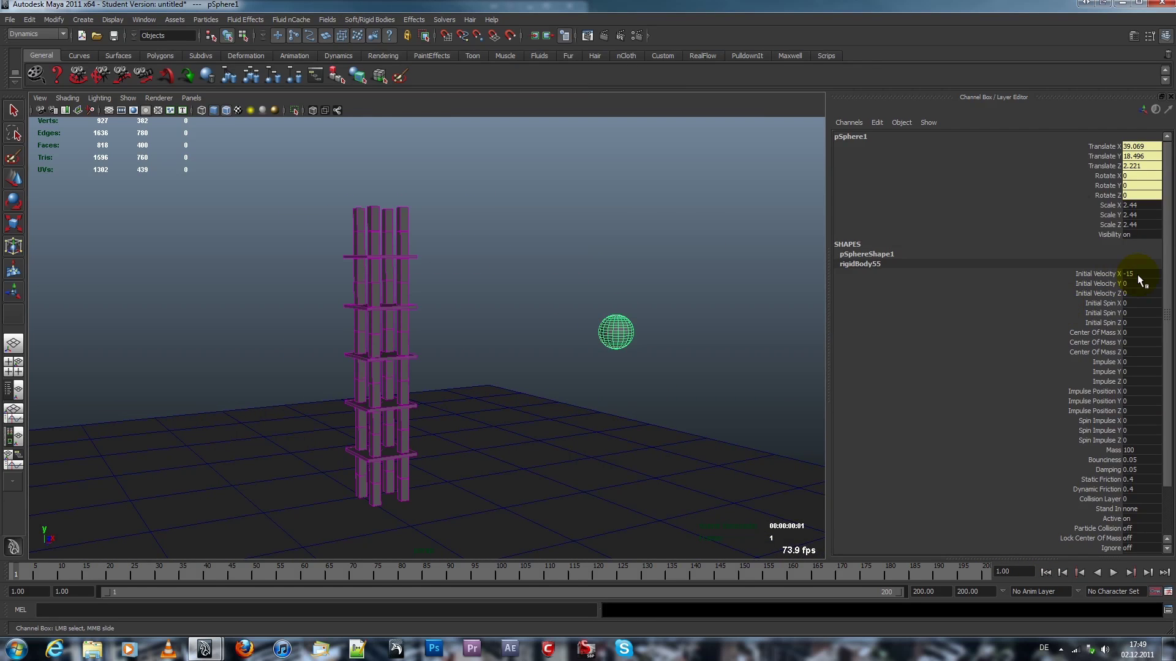
# Select the tower cubes in the Outliner, excluding the gravity field, and set their Mass to 500
pyautogui.click(17, 390)
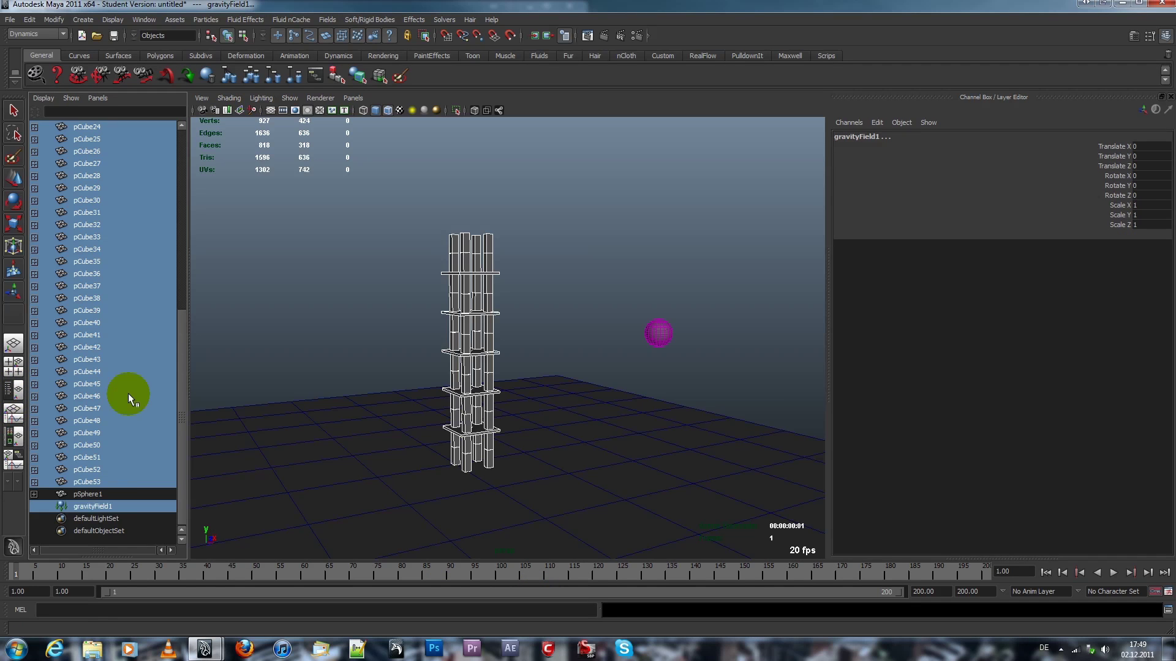
pyautogui.keyDown('ctrl'); pyautogui.click(85, 506); pyautogui.keyUp('ctrl')
pyautogui.click(13, 343)
pyautogui.scroll(-3, 1089, 465)
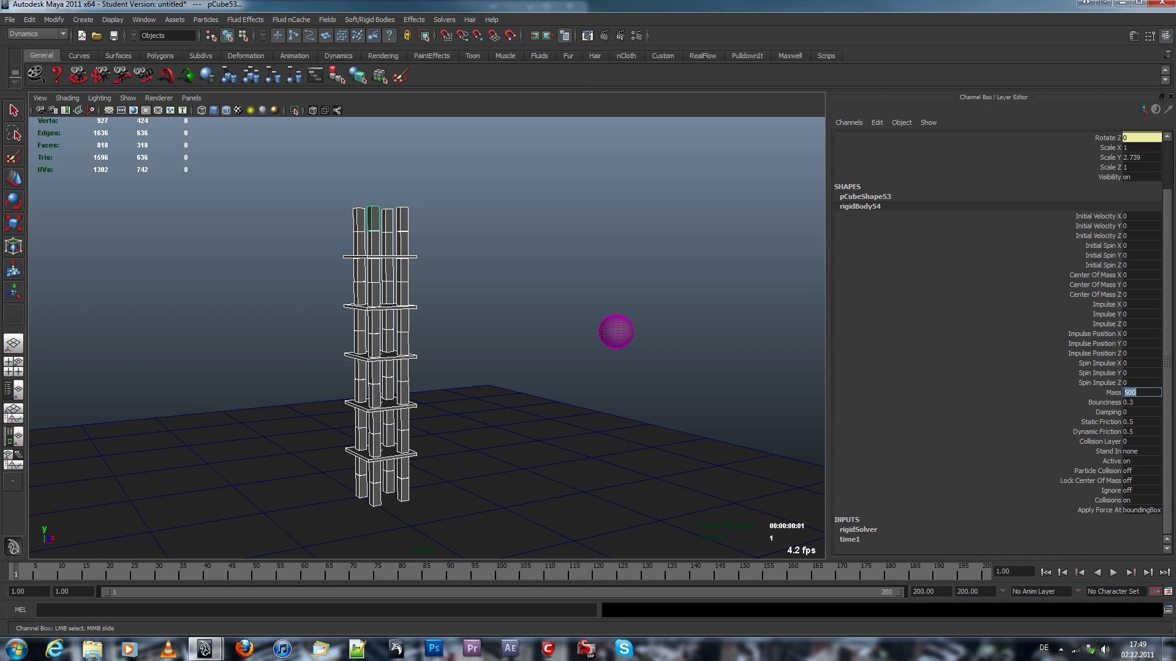
pyautogui.click(1138, 400)
# Set the sphere's Initial Velocity X to -100 and the playback end time to 300
pyautogui.hotkey('ctrl', 'z')
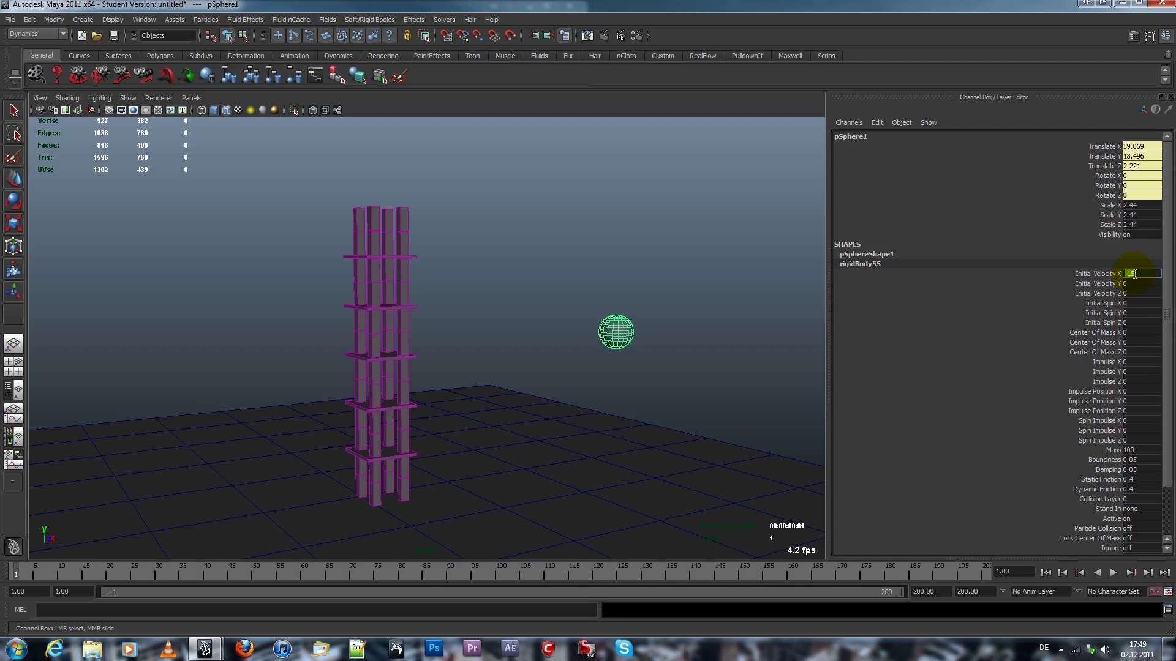
pyautogui.keyDown('alt'); pyautogui.moveTo(466, 210); pyautogui.dragTo(514, 225); pyautogui.keyUp('alt')
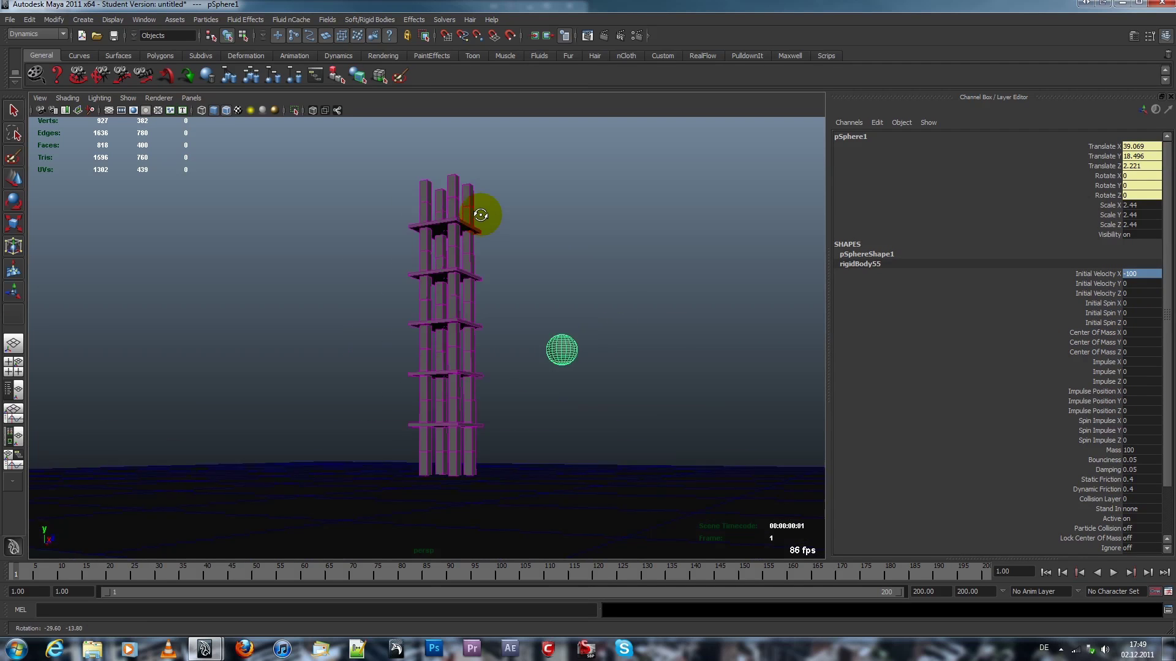
pyautogui.click(580, 208)
pyautogui.write('300')
pyautogui.press('Return')
pyautogui.click(143, 19)
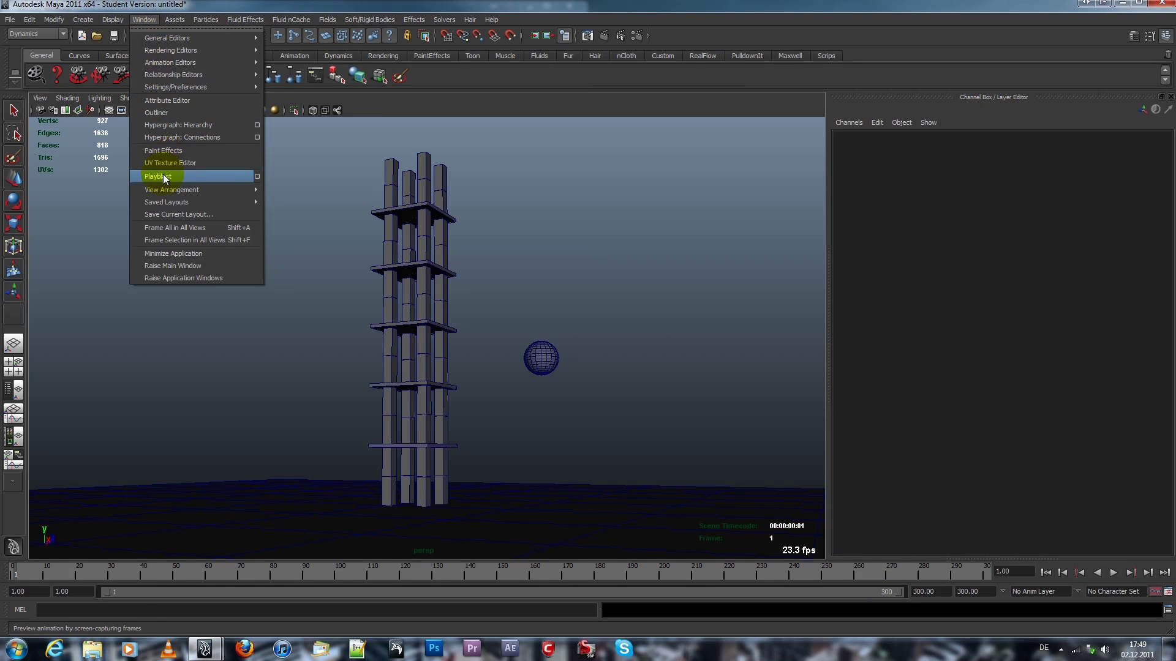
# Review a 300-frame playblast, then set the ground plane's static and dynamic friction to 0.9
pyautogui.click(166, 177)
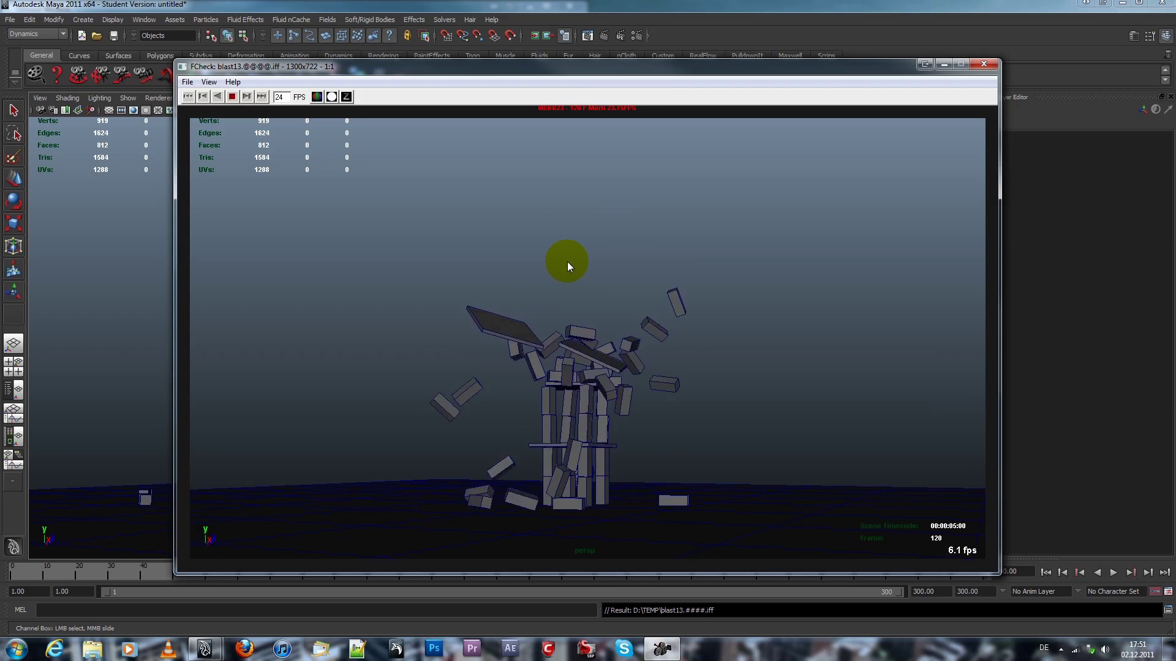
pyautogui.click(983, 64)
pyautogui.click(1045, 572)
pyautogui.moveTo(1135, 489); pyautogui.dragTo(1132, 480)
pyautogui.keyDown('alt'); pyautogui.moveTo(713, 305); pyautogui.dragTo(572, 371); pyautogui.keyUp('alt')
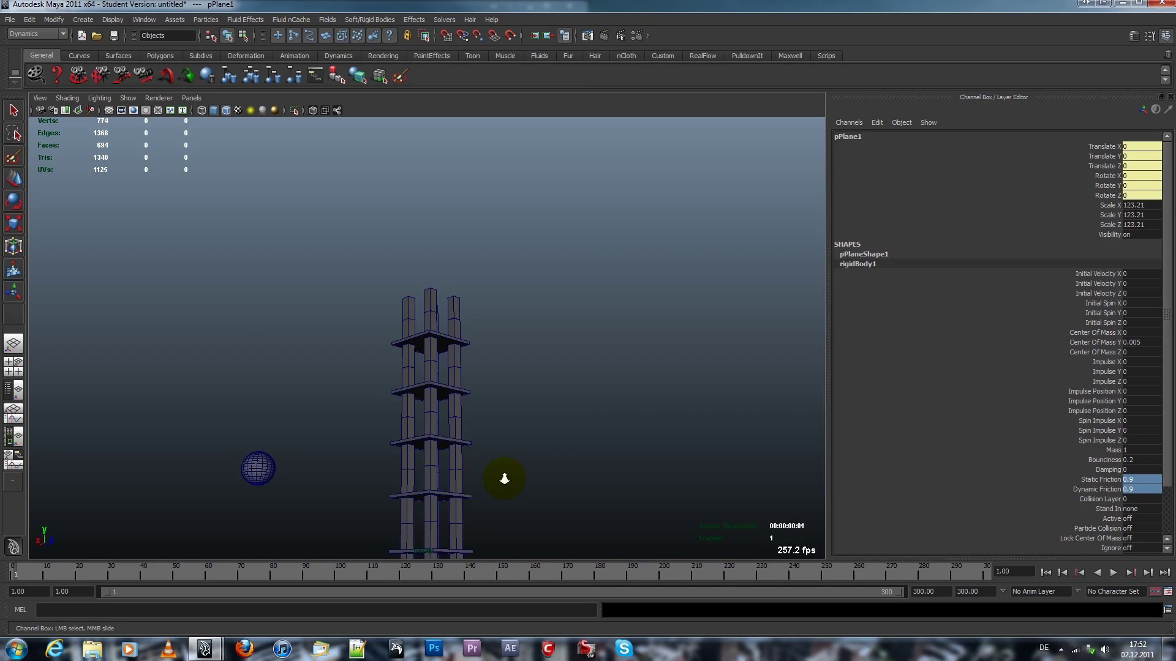
# Give the sphere Initial Velocity X -250 and Mass 150, then deselect it
pyautogui.keyDown('alt'); pyautogui.moveTo(571, 371); pyautogui.dragTo(576, 322, button='middle'); pyautogui.keyUp('alt')
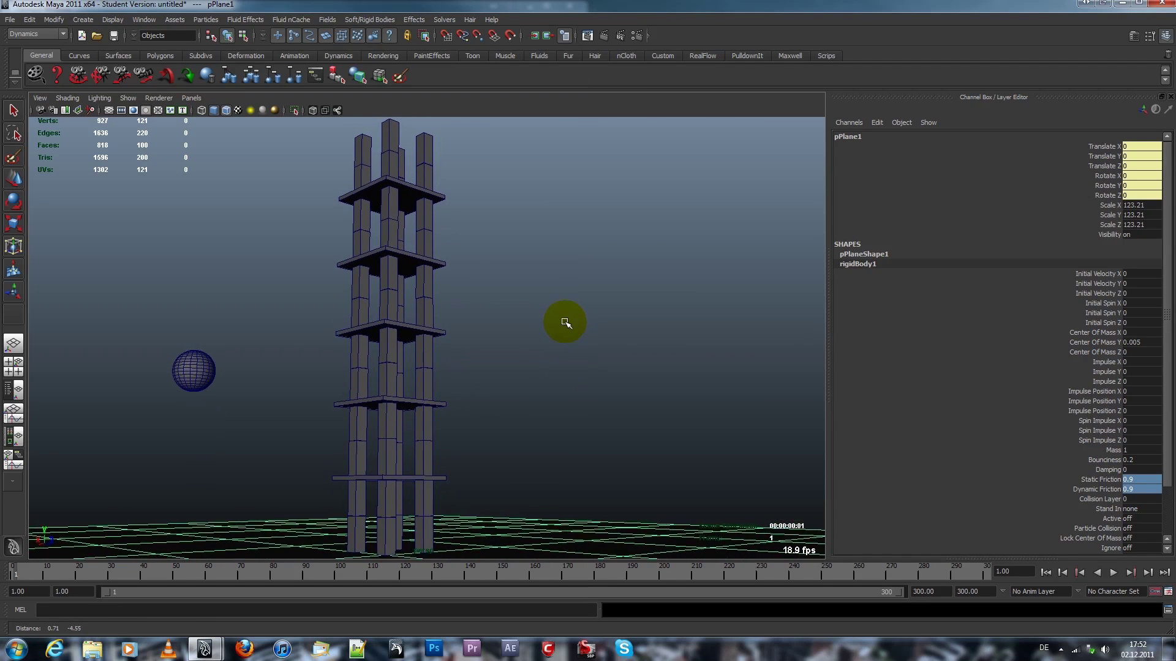
pyautogui.click(166, 377)
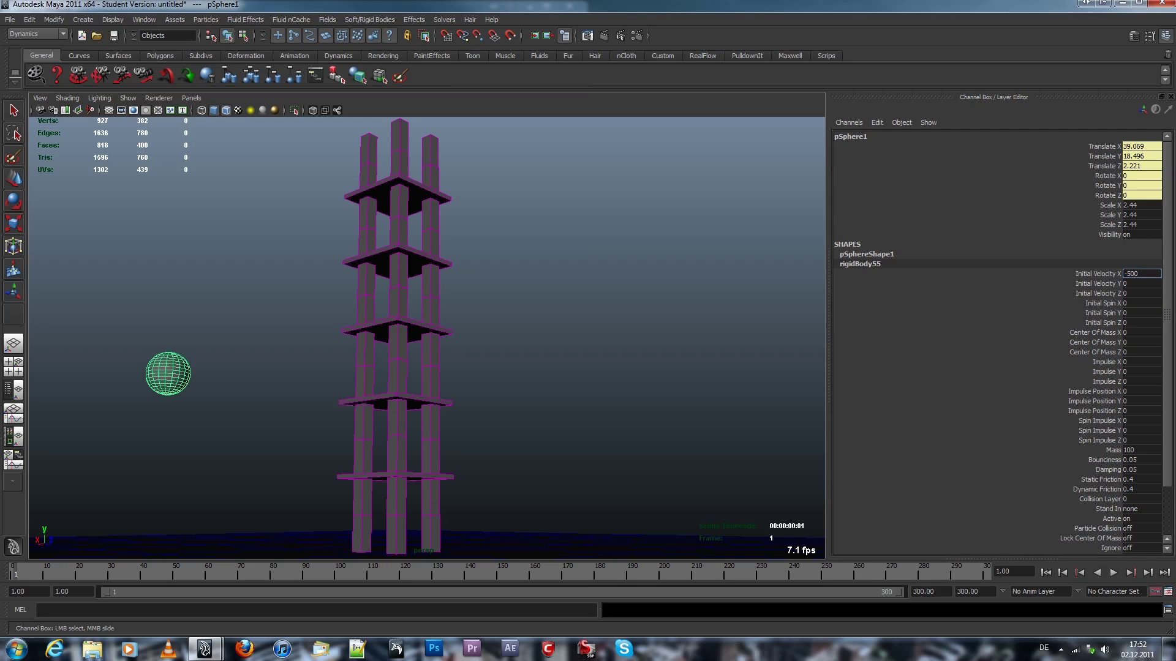
pyautogui.click(1142, 450)
pyautogui.write('150')
pyautogui.click(287, 254)
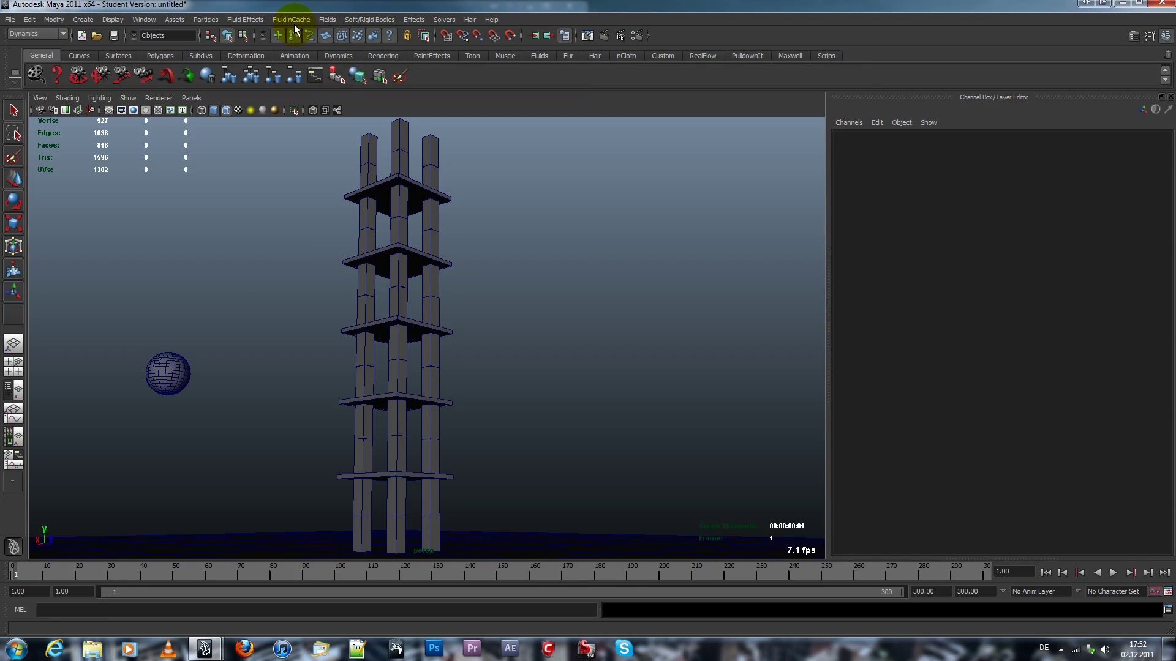
# Record a playblast of the sphere at velocity -250 and mass 150 hitting the tower
pyautogui.click(144, 19)
pyautogui.click(173, 175)
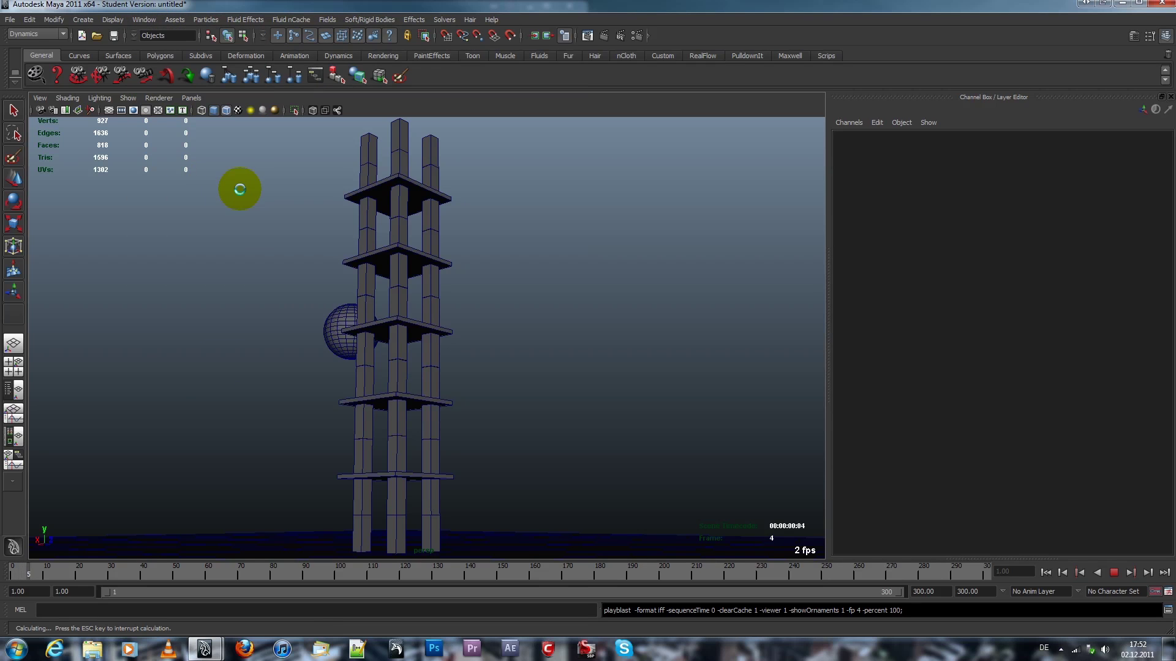